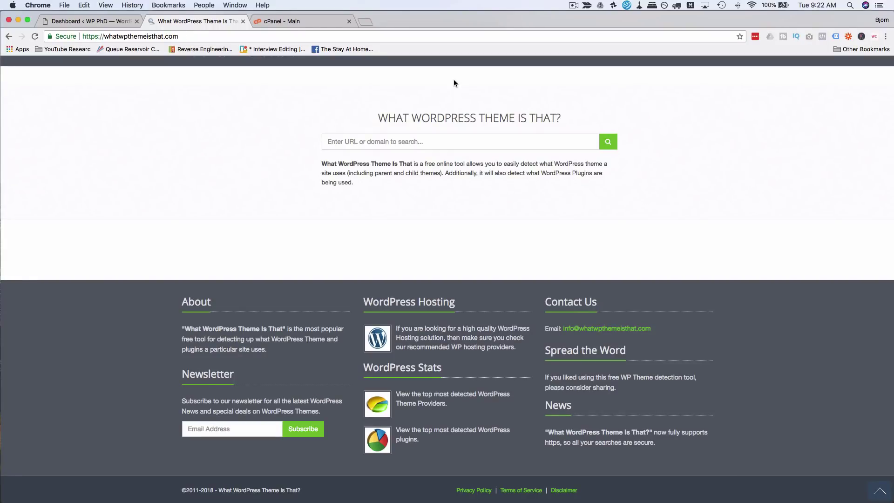
Step: Check wp-phd.com and review results: Twenty Seventeen Child theme, Contact Form 7 and Elementor
click(412, 143)
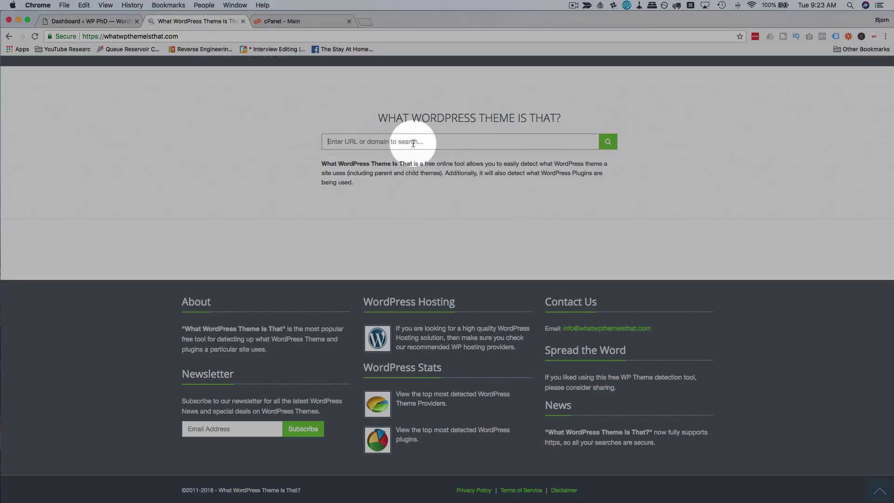
text(wp-phd.com)
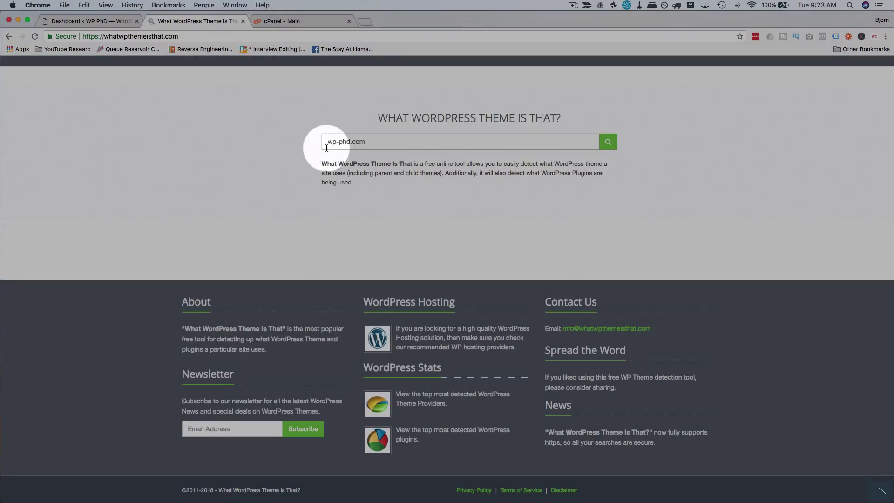
click(608, 142)
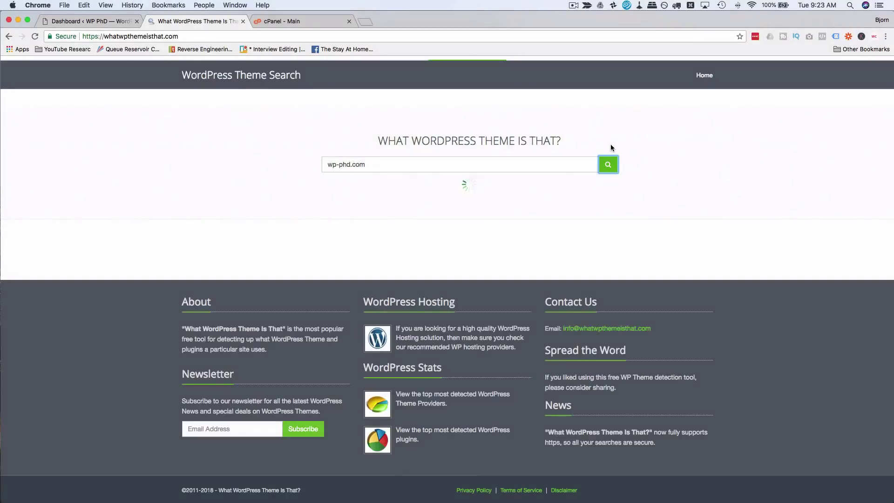
scroll(523, 255, down, 2)
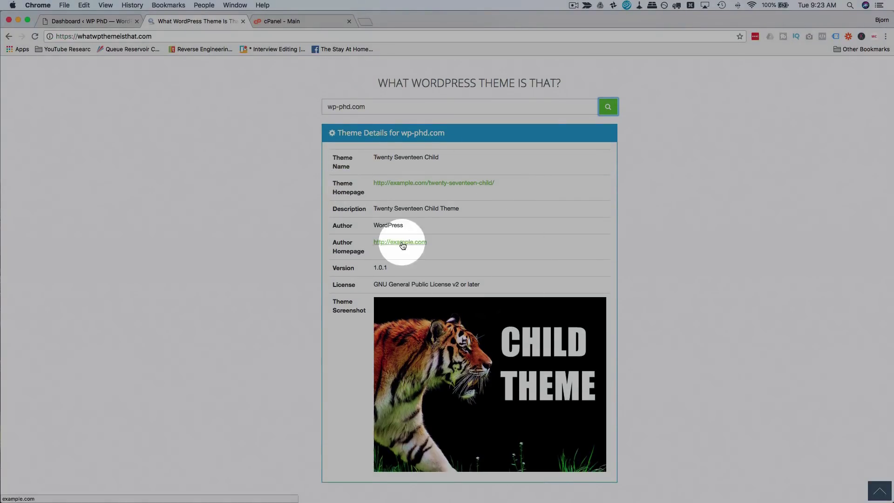
scroll(403, 245, down, 10)
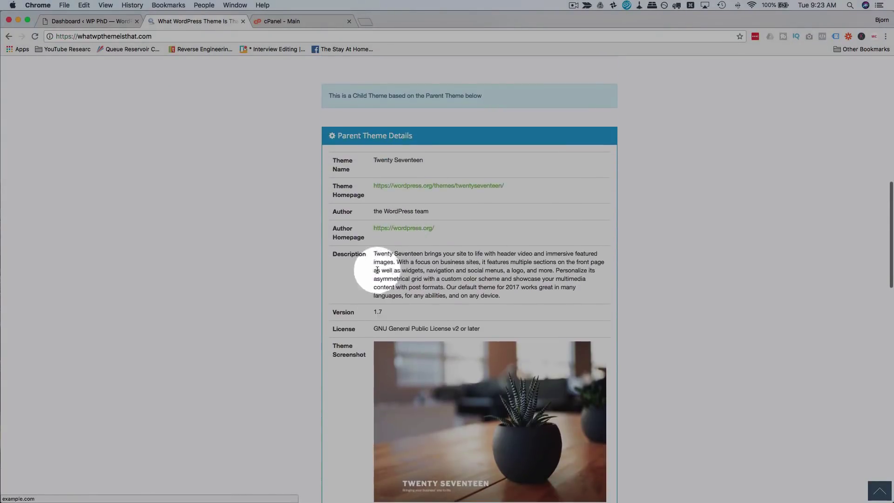
scroll(387, 244, down, 9)
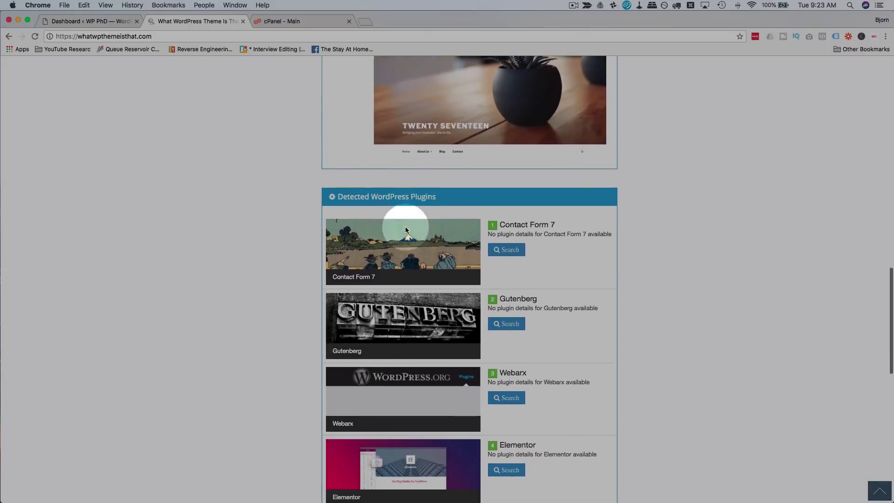
scroll(405, 229, up, 8)
scroll(419, 270, down, 10)
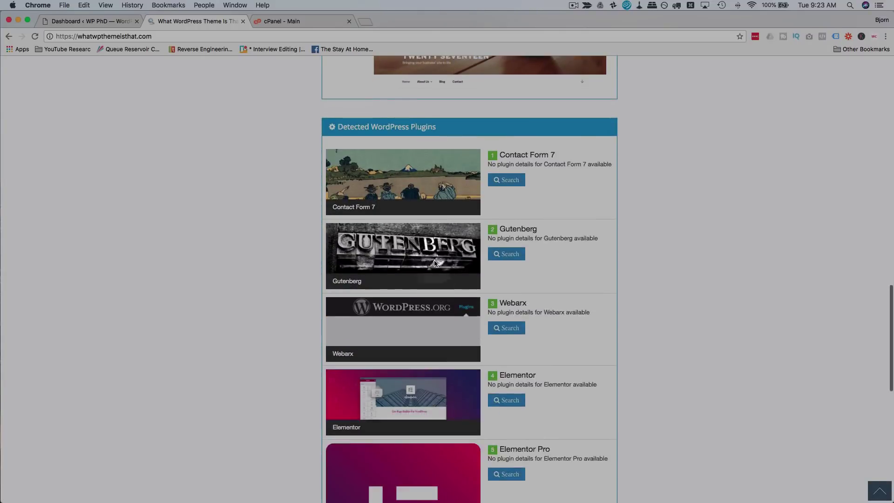
scroll(437, 235, down, 10)
scroll(437, 223, up, 10)
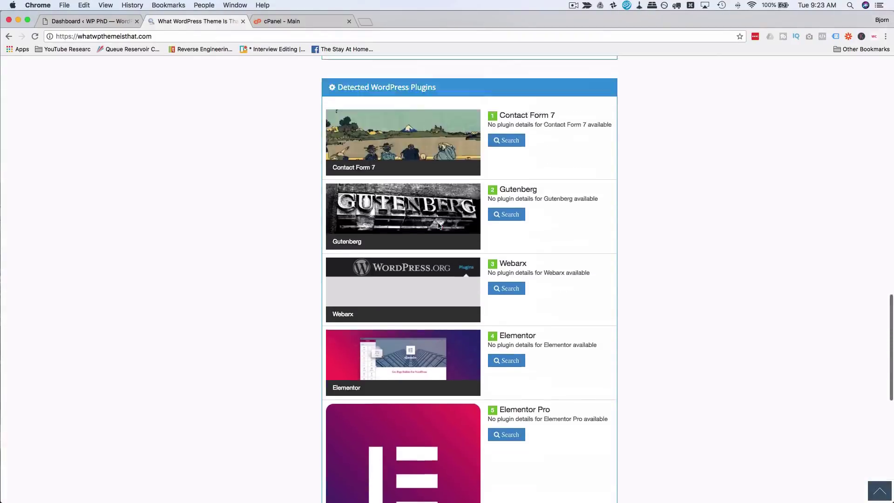
scroll(438, 226, up, 20)
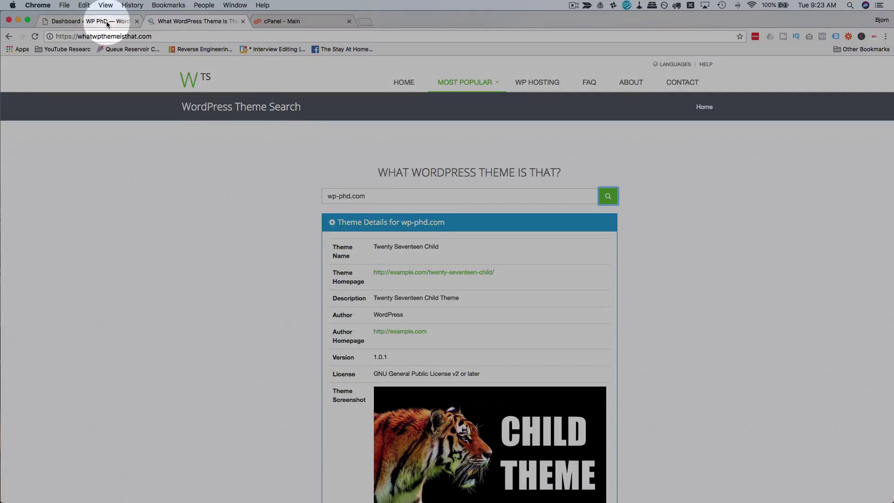
Step: Search Add Plugins for 'wp hide and security' to list WP Hide & Security Enhancer
click(107, 21)
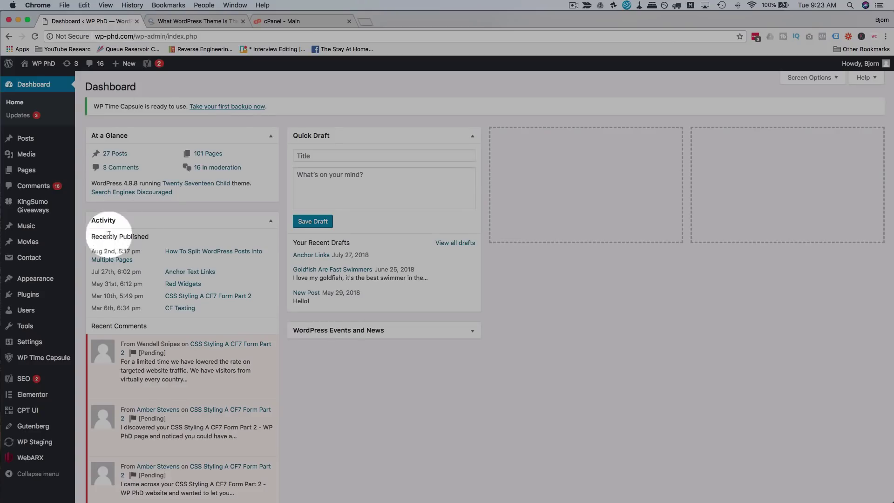
scroll(28, 284, down, 1)
mouse_move(24, 300)
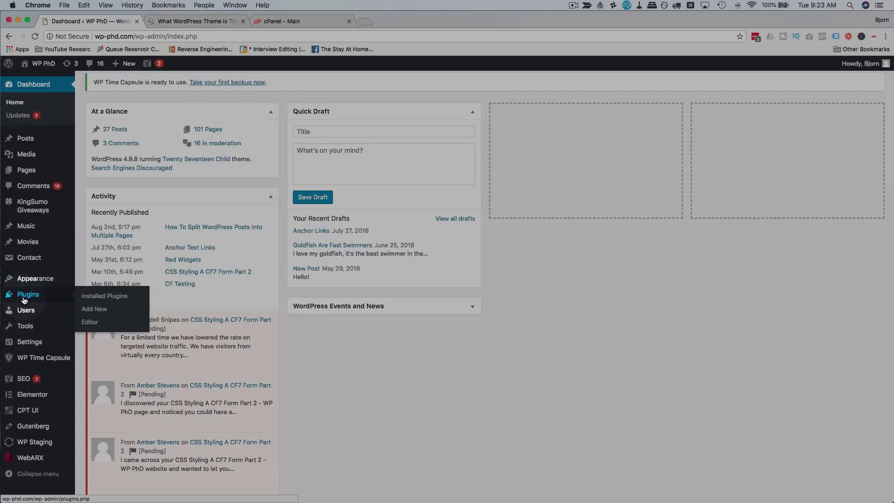
click(94, 308)
click(655, 108)
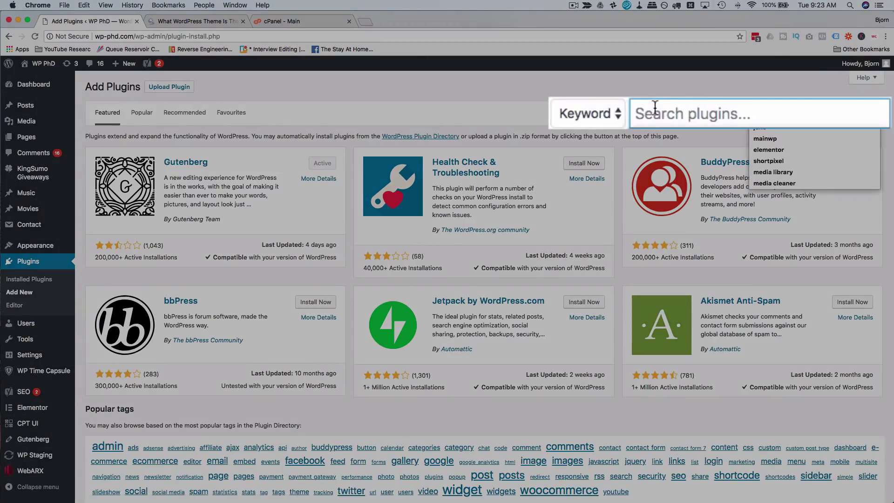
text(wp hide and security)
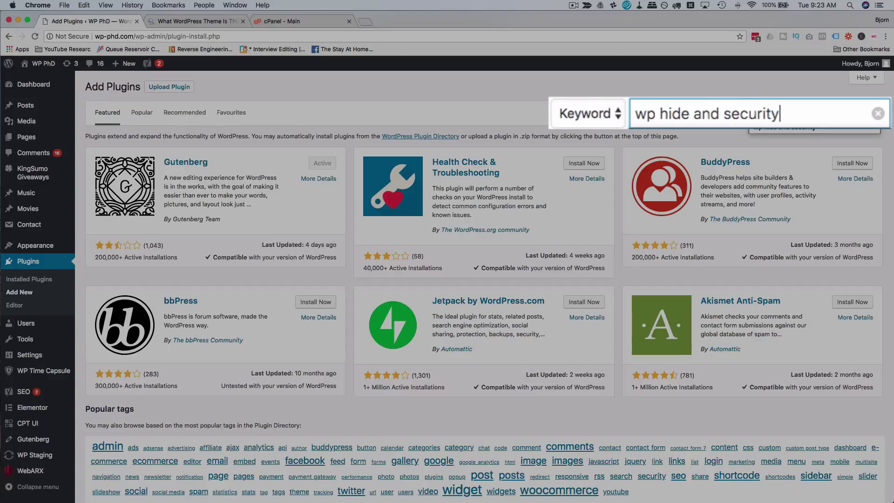
key(Return)
scroll(265, 187, down, 5)
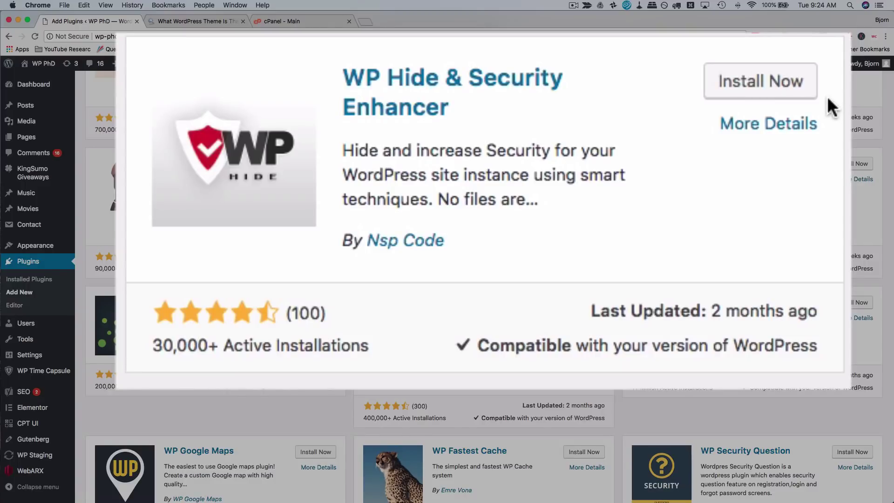
Step: Install and activate WP Hide & Security Enhancer, then go to its Rewrite settings page
click(745, 91)
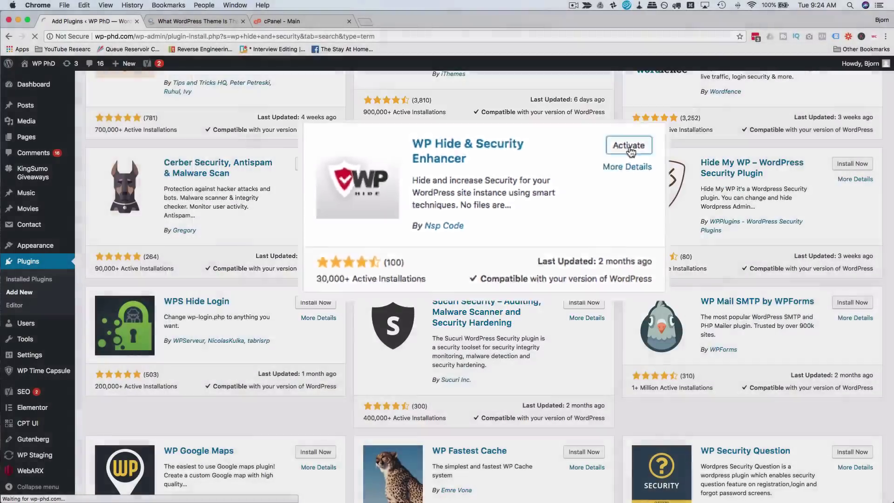
click(774, 92)
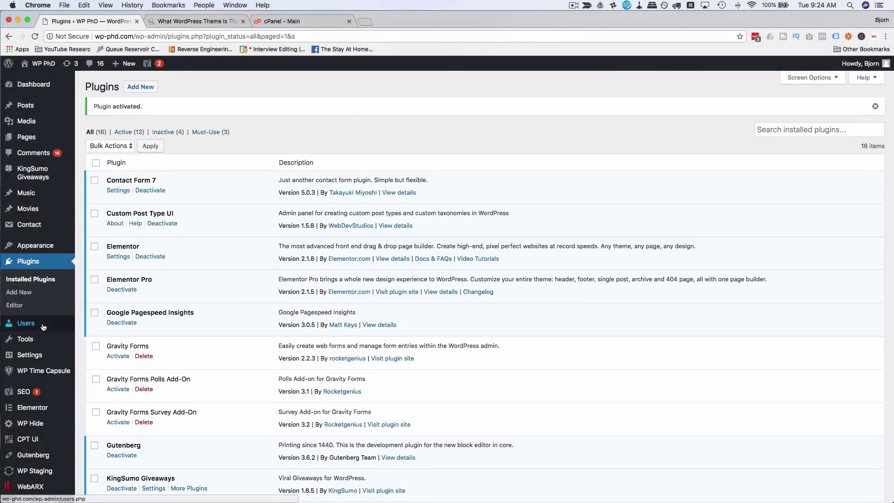
scroll(59, 354, down, 3)
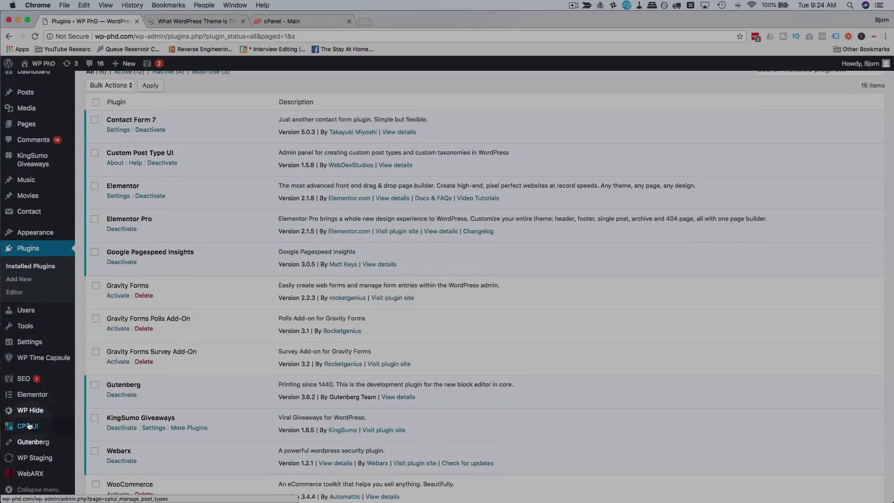
mouse_move(39, 410)
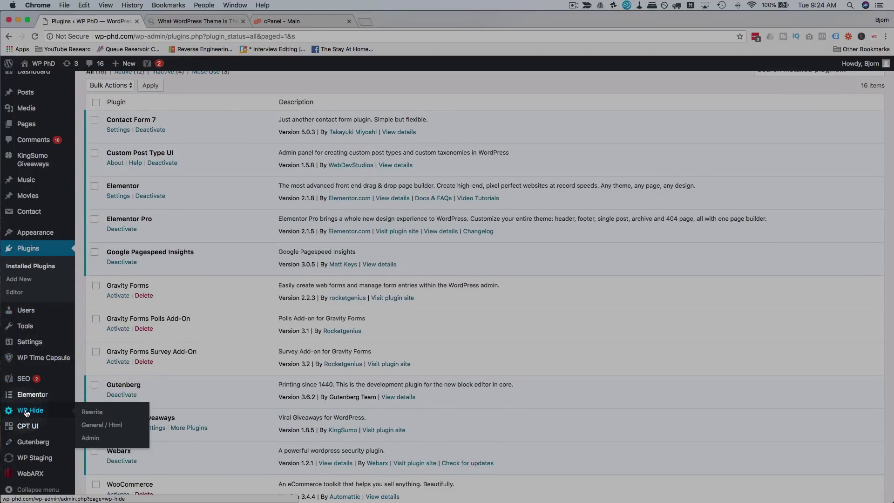
click(42, 411)
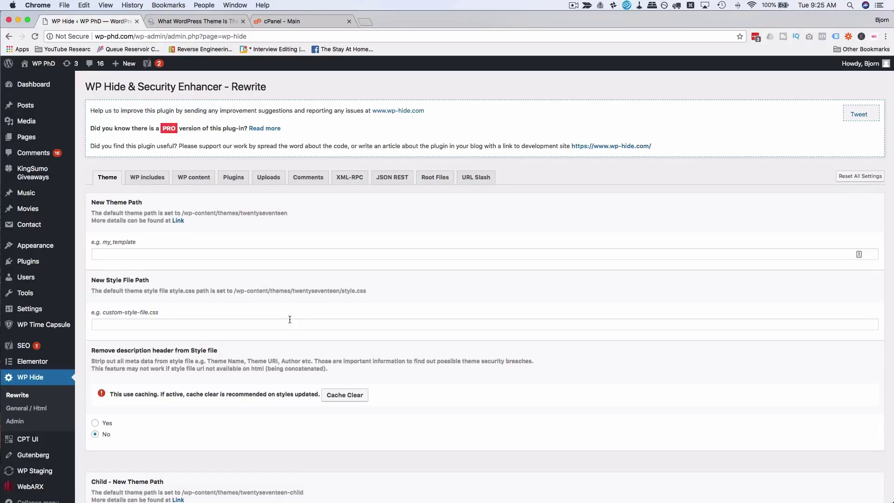
Step: Copy .htaccess in public_html to a backup file named .htaccess-bkp
click(329, 22)
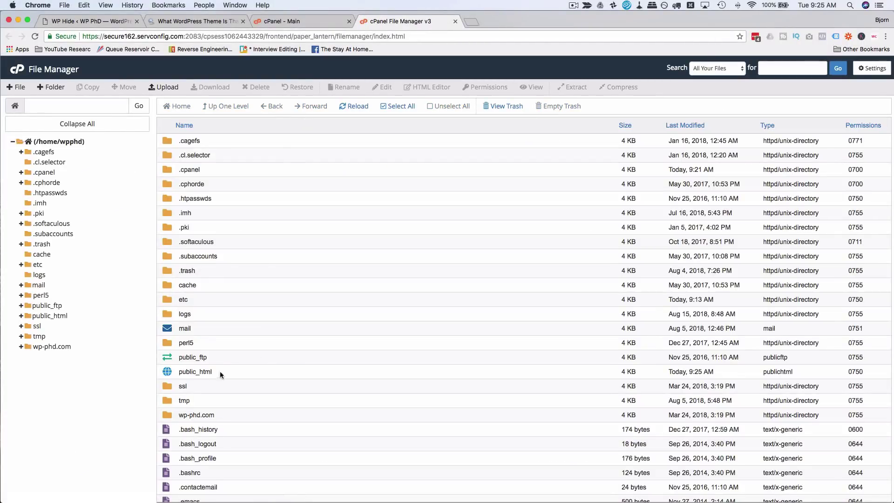
double_click(229, 372)
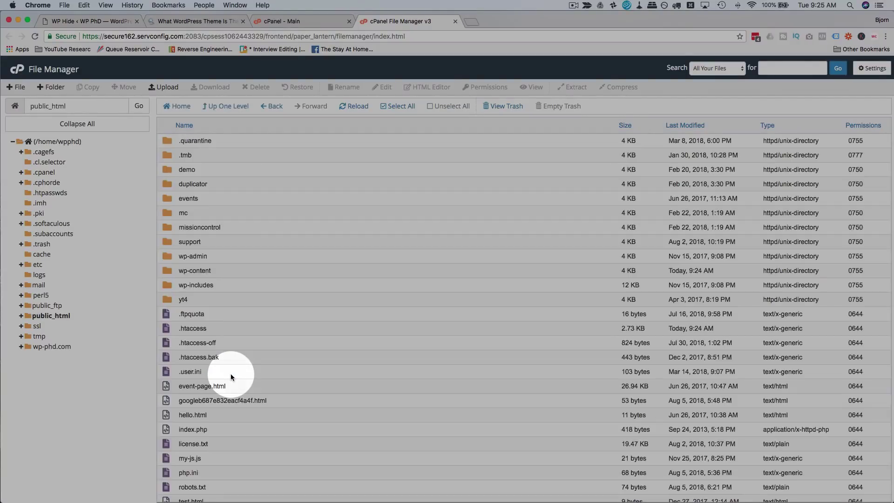
scroll(256, 228, down, 3)
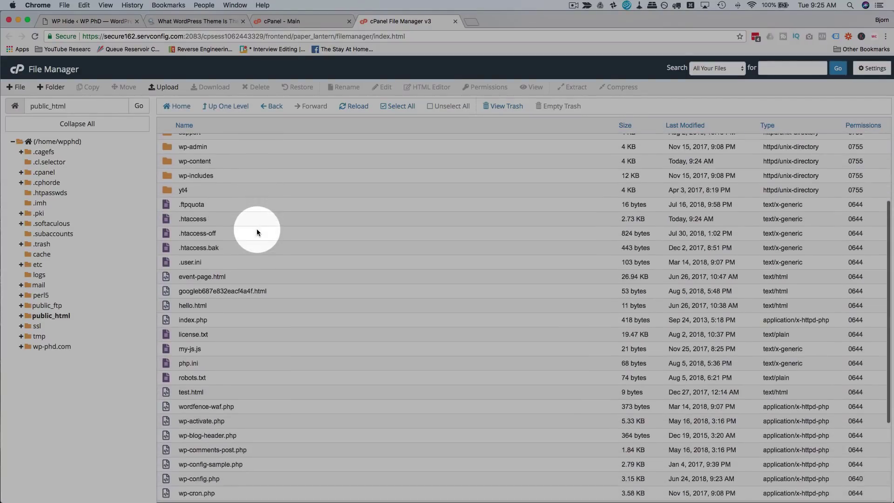
click(205, 225)
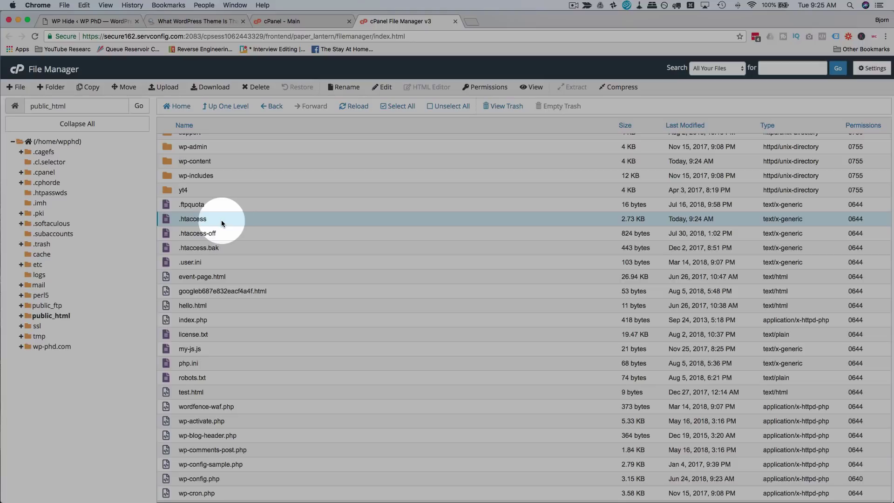
right_click(222, 223)
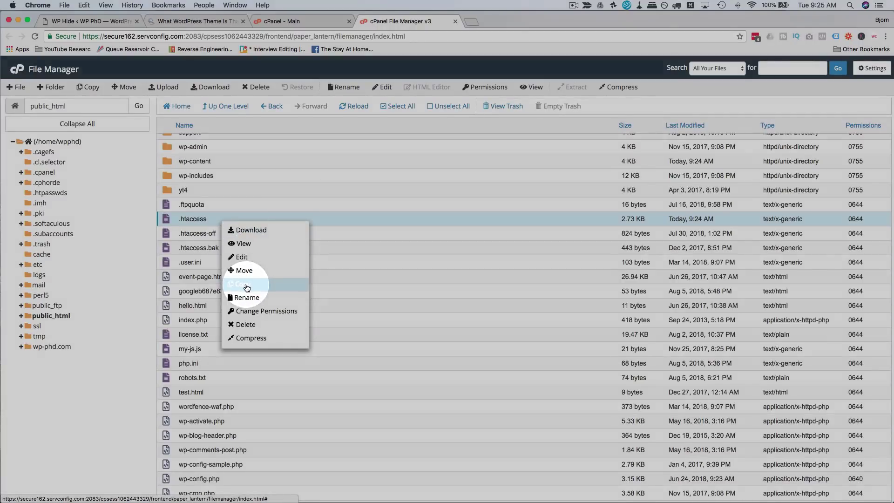
click(241, 285)
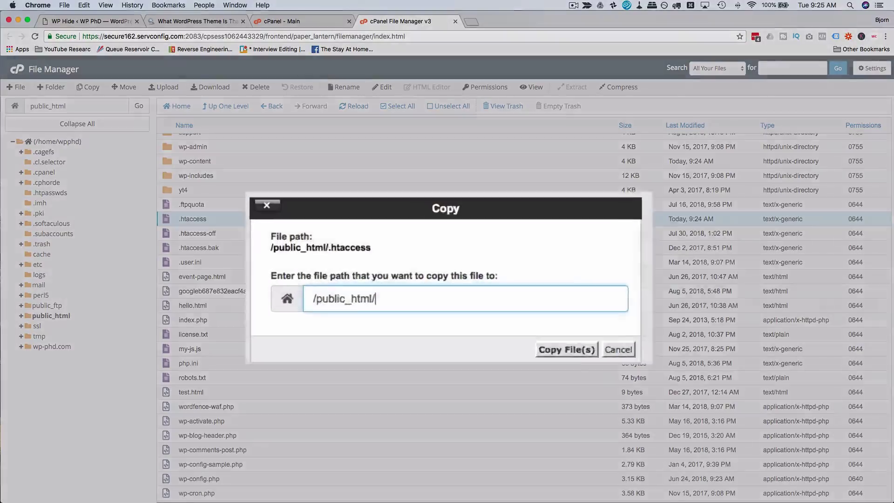
text(/.ht)
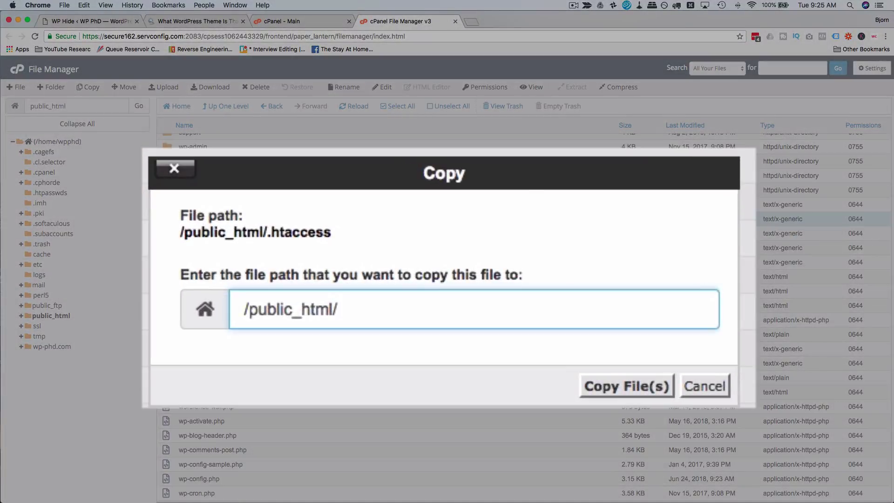
text(acces)
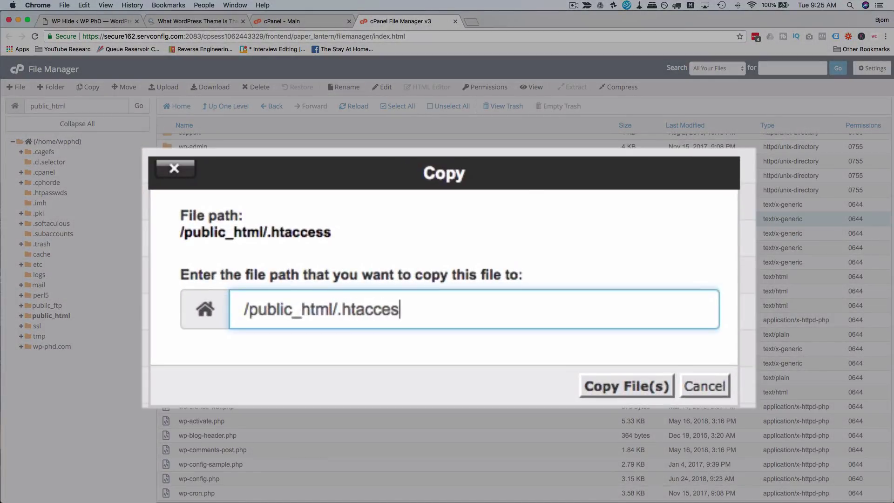
text(s-bkp)
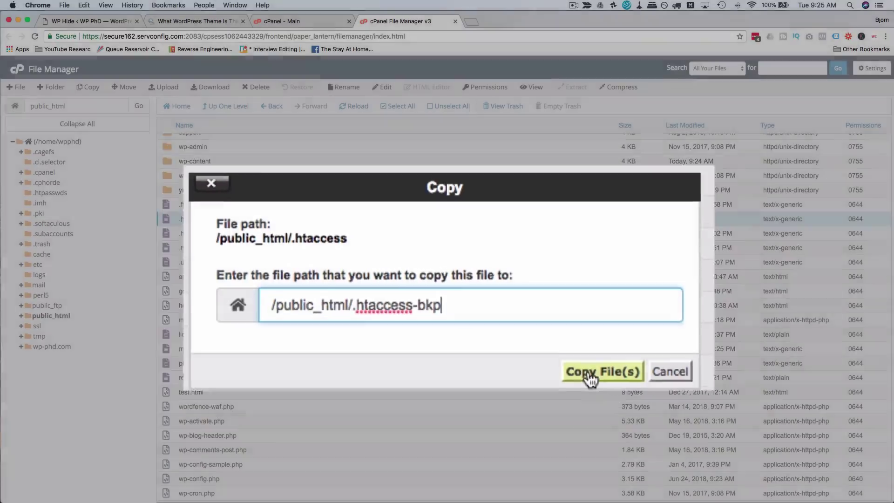
click(611, 387)
click(240, 280)
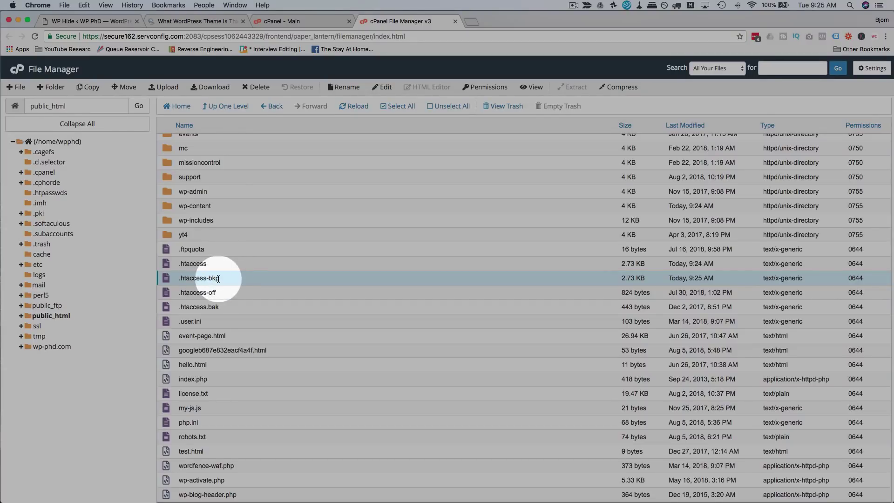
Step: Fill WP Hide's New Theme Path field with 'javascripts' from the autofill suggestion
click(118, 21)
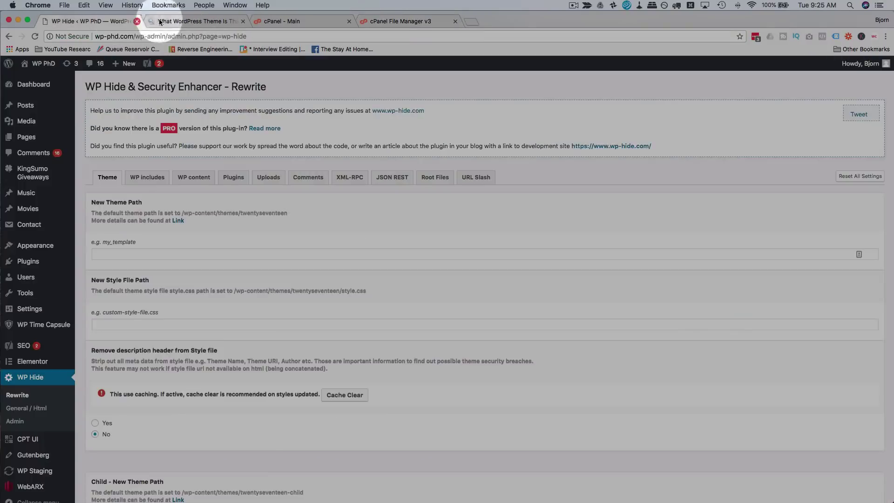
scroll(195, 210, down, 3)
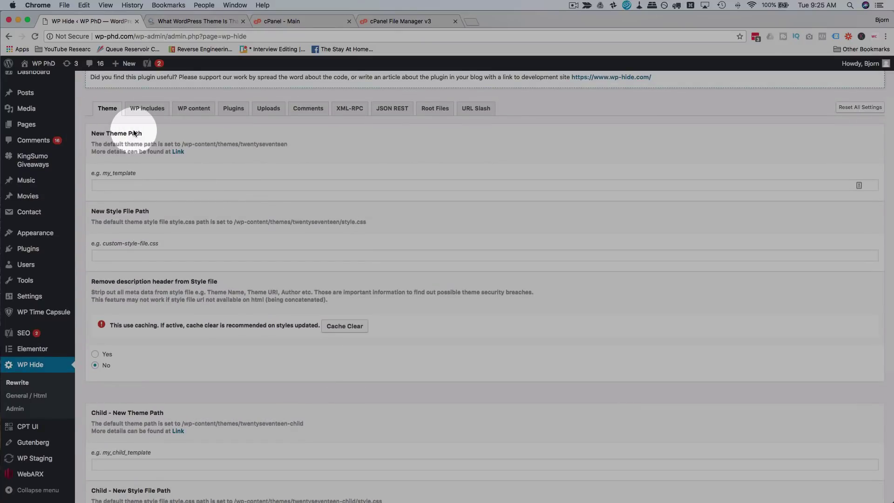
click(168, 186)
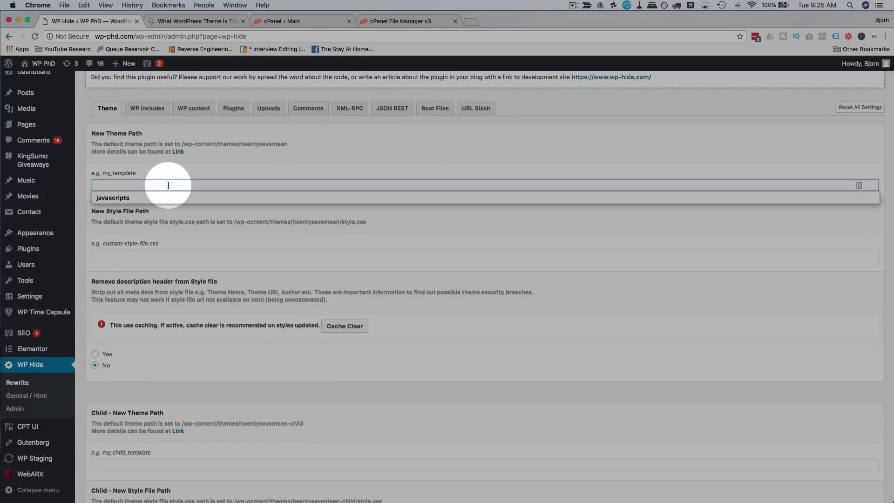
click(136, 195)
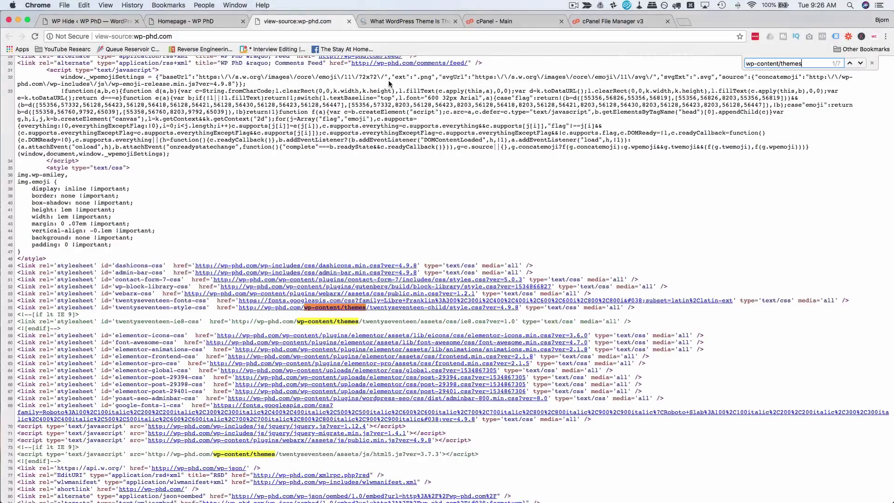
Step: Step through wp-content/themes matches in wp-phd.com's source to the Twenty Seventeen script links
scroll(377, 125, down, 5)
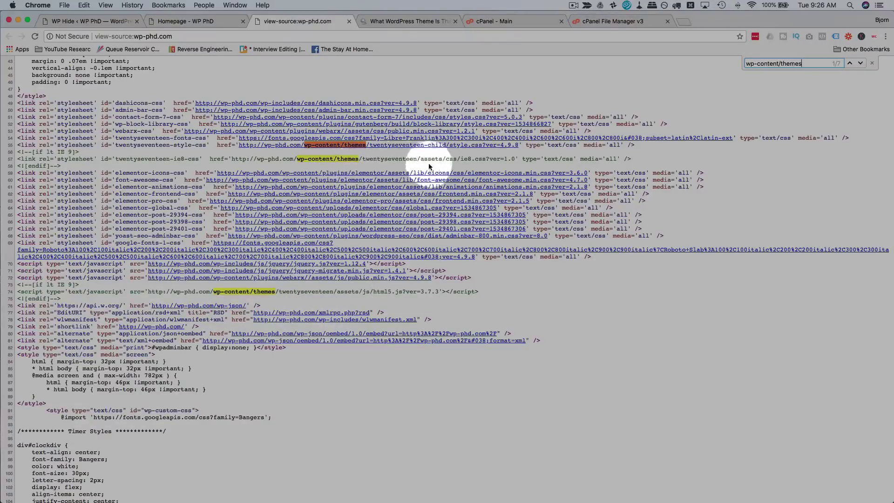
scroll(421, 161, down, 10)
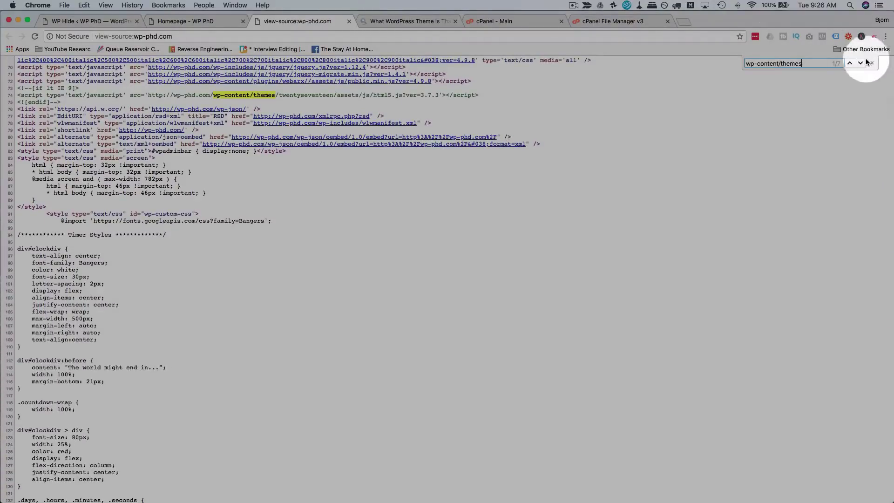
click(860, 63)
click(860, 64)
click(860, 63)
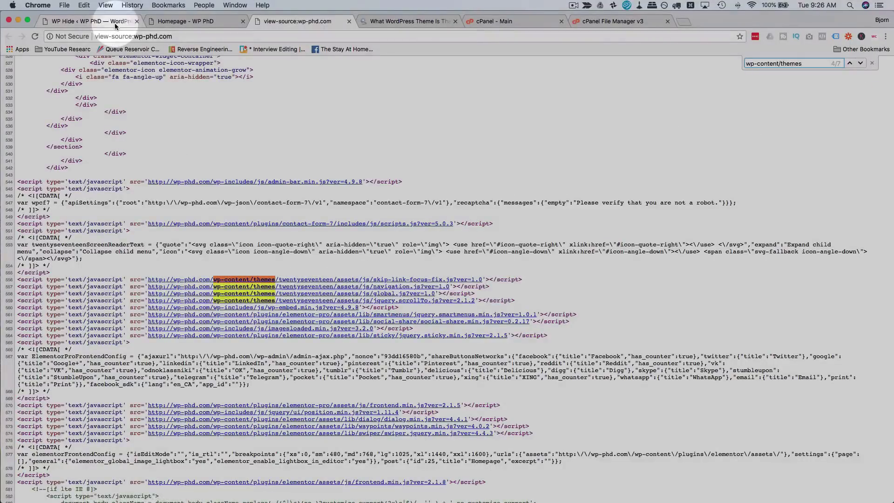
Step: Clear the default twentyseventeen path and save the javascripts theme path in WP Hide
click(114, 21)
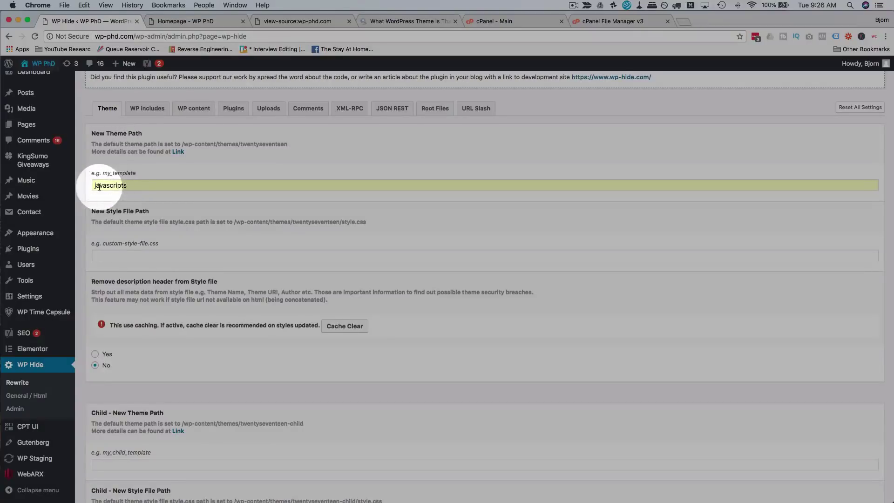
drag(183, 144, 287, 143)
click(225, 169)
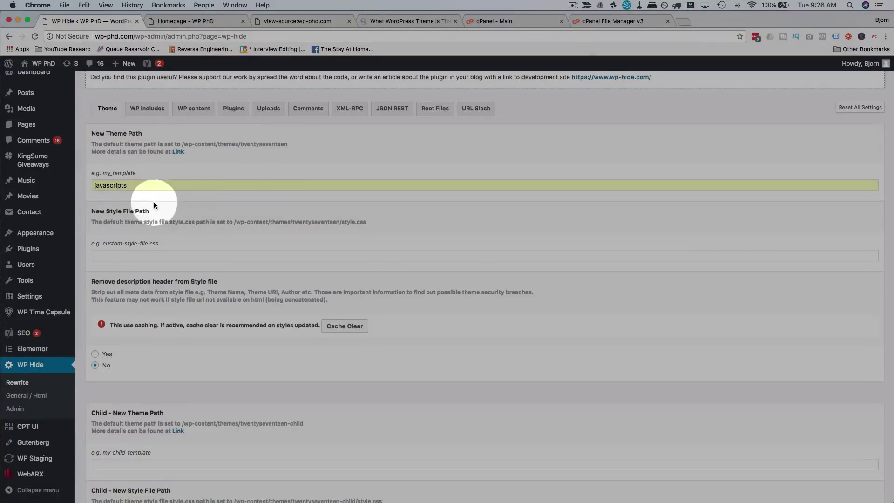
scroll(159, 199, down, 5)
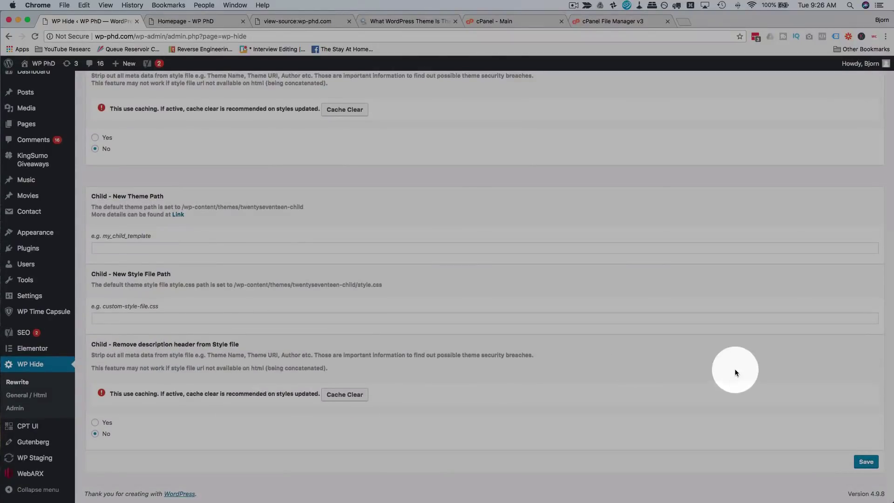
click(865, 462)
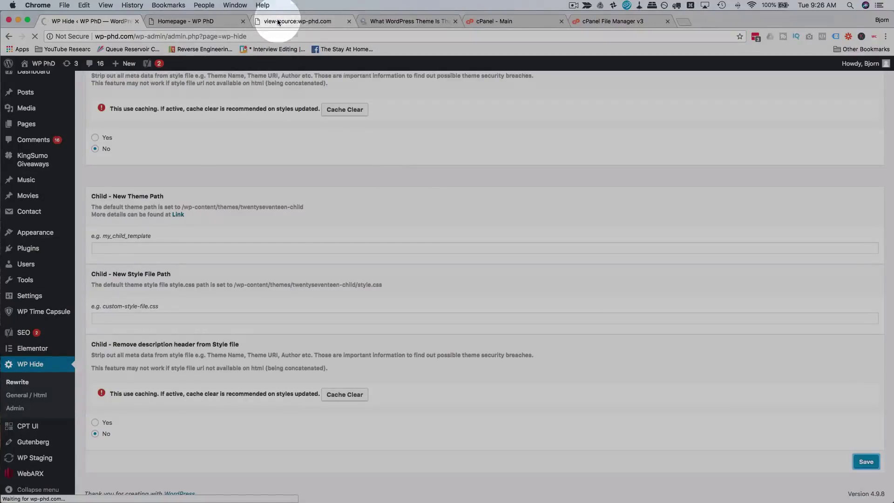
click(278, 22)
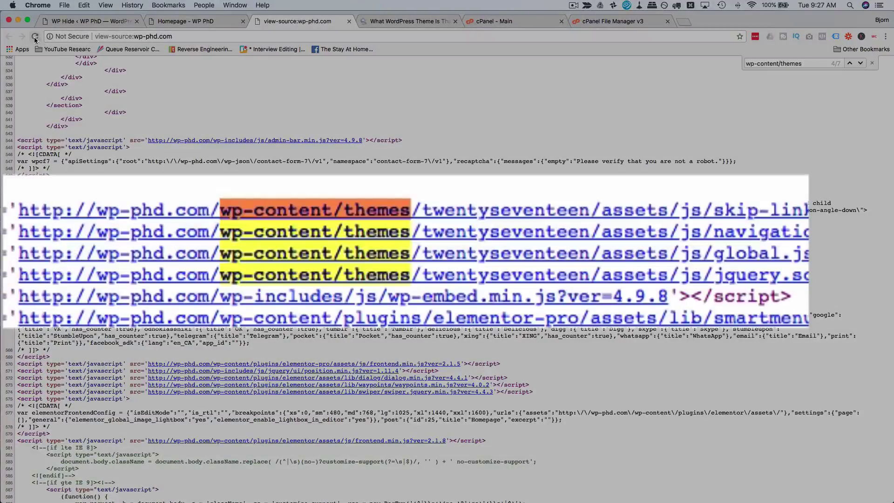
Step: Reload wp-phd.com's page source and confirm wp-content/themes now finds 0 matches
click(35, 36)
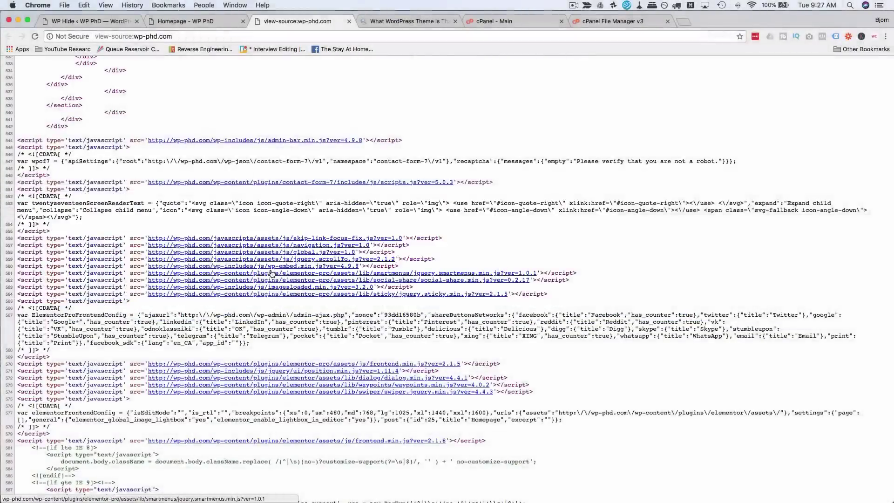
key(super+f)
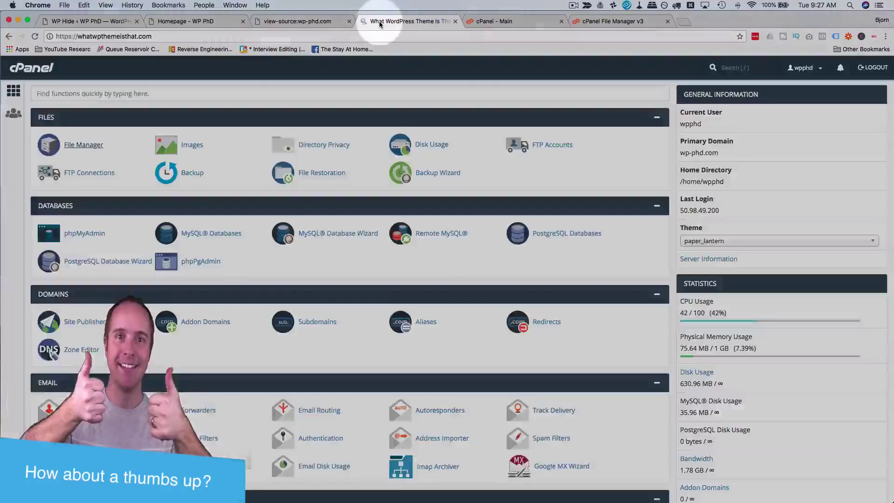
click(379, 21)
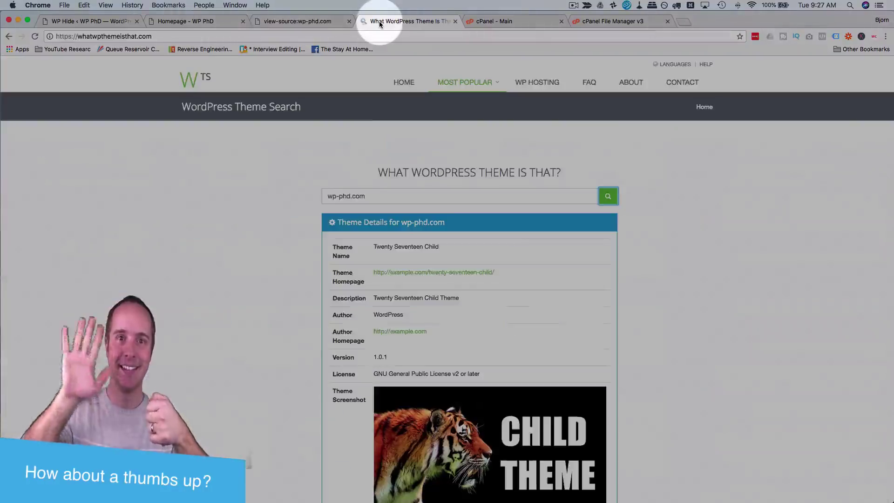
Step: Rerun detection on wp-phd.com and read the 'theme details could not be determined' message
click(380, 199)
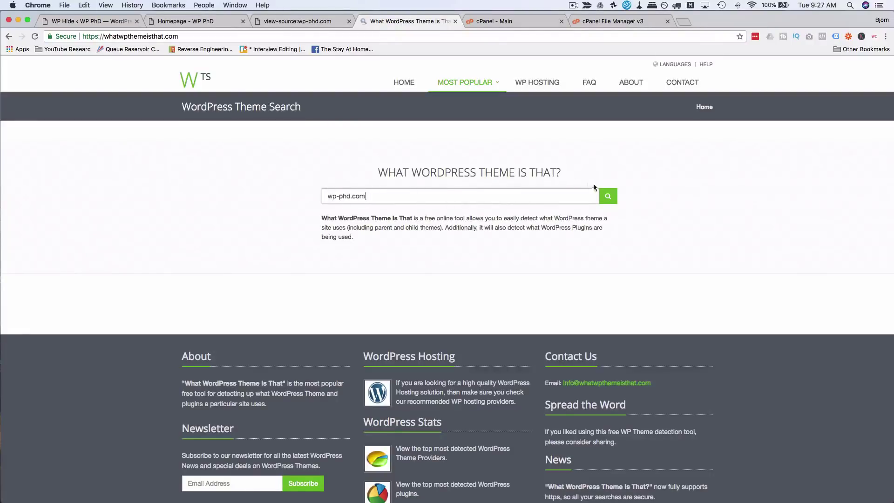
click(608, 196)
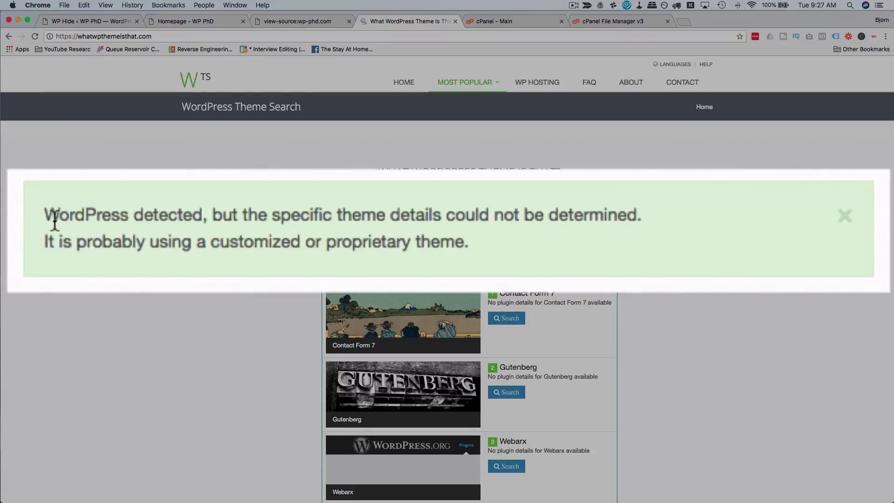
double_click(53, 221)
drag(239, 197, 600, 211)
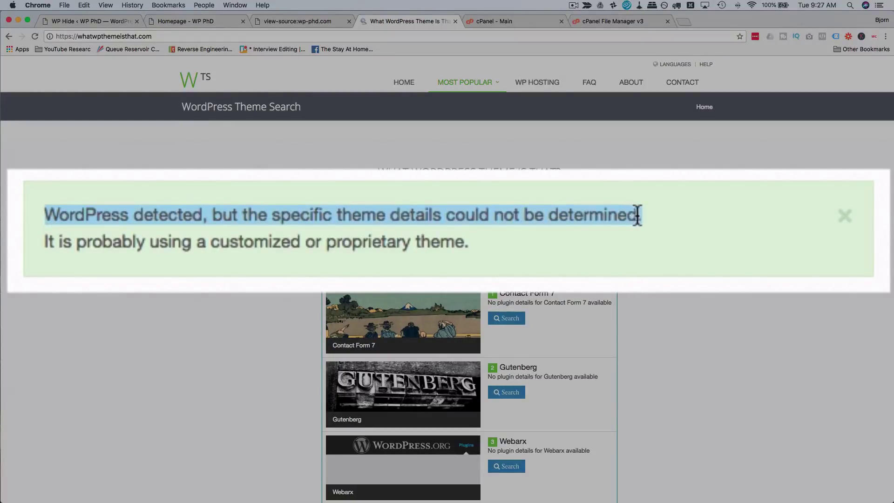
click(613, 232)
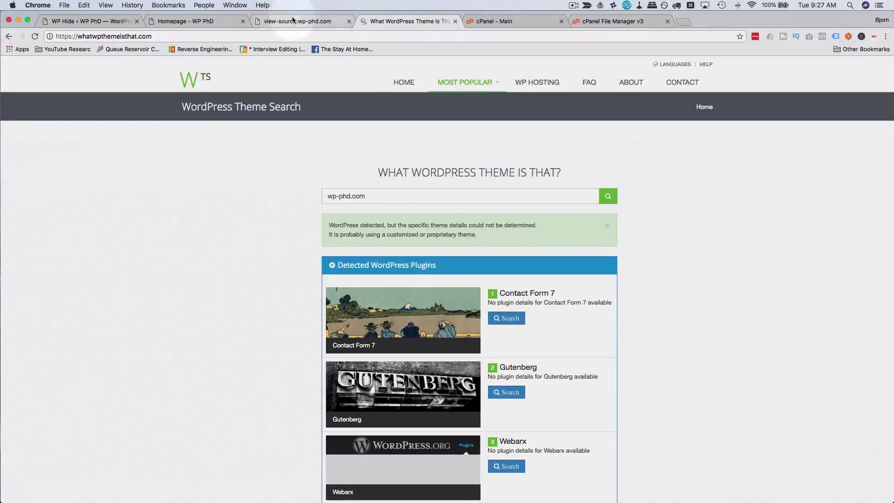
Step: Search the page source for 'style.' to locate the /javascripts-child/style.css stylesheet link
click(293, 20)
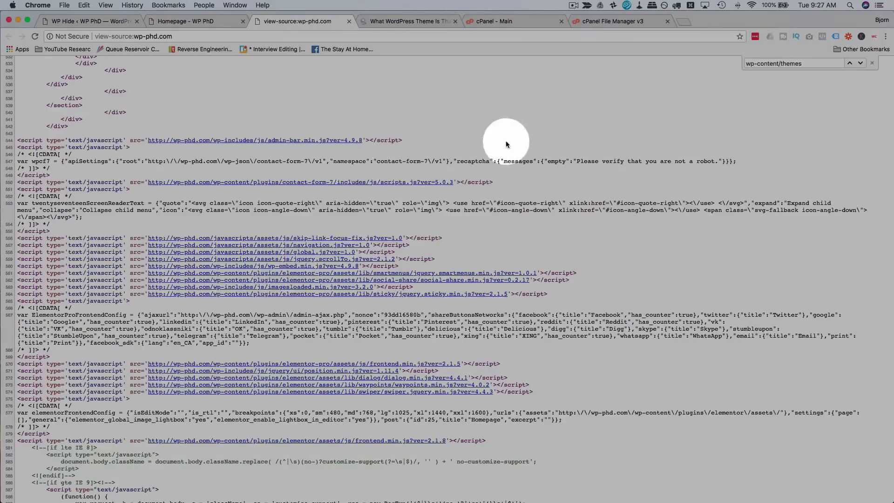
key(super+f)
text(style.cs)
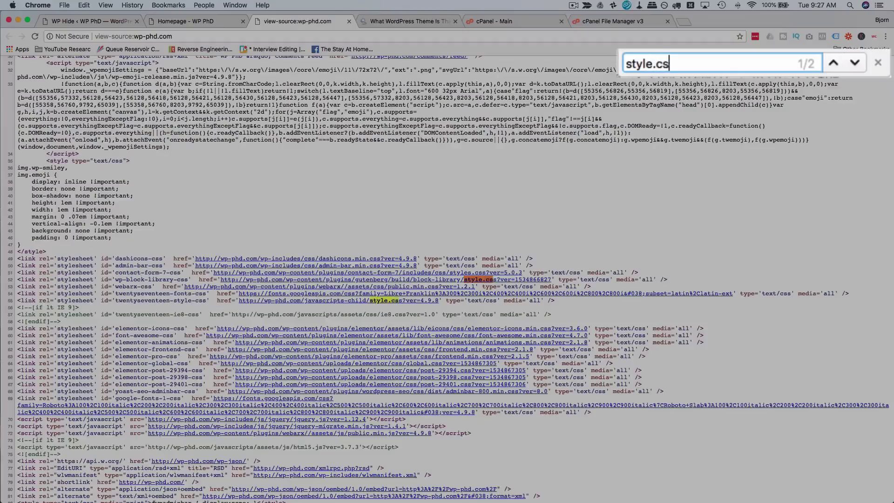
scroll(419, 251, down, 3)
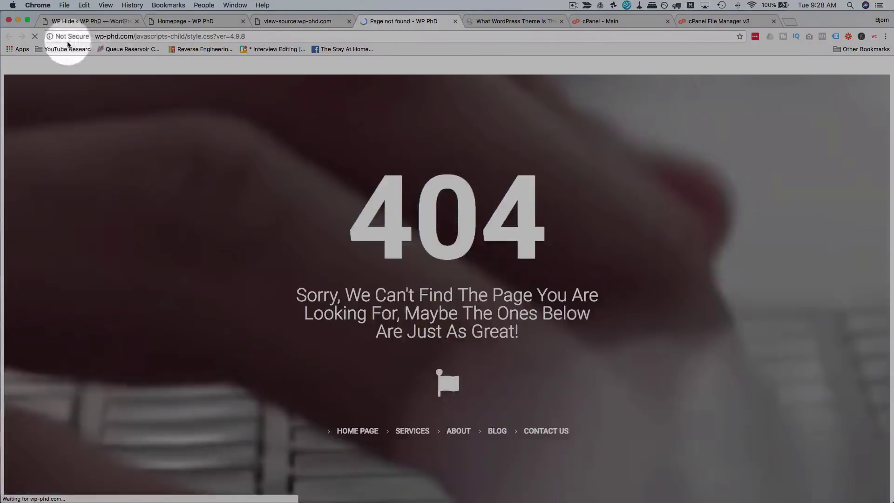
click(296, 21)
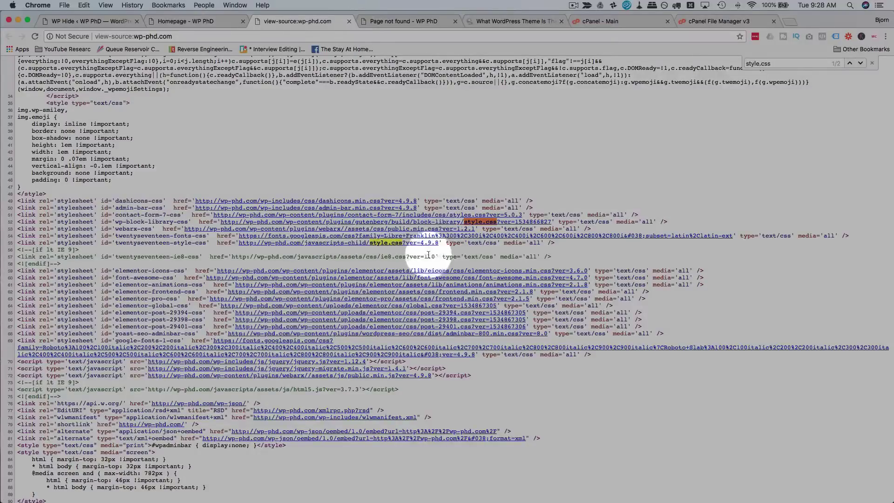
Step: In WP Hide's Theme settings, set Child New Theme Path to my-scripts and child style file to scripts-js.css
click(100, 22)
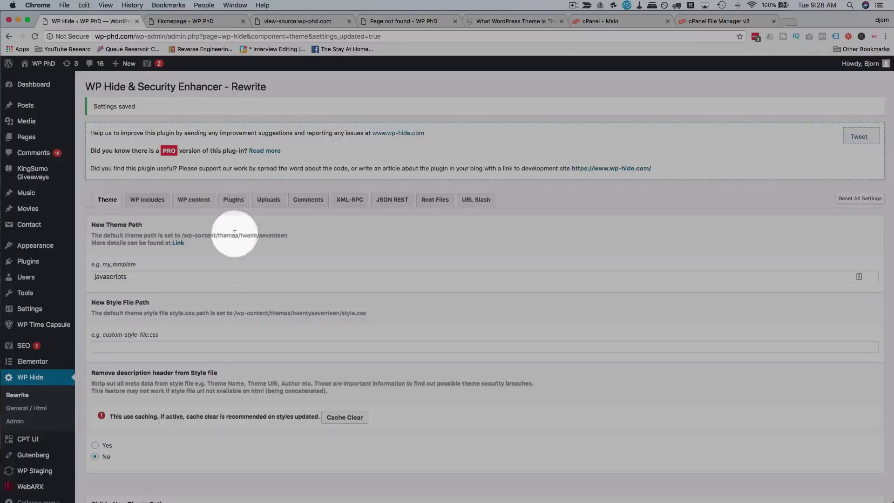
scroll(234, 234, down, 3)
scroll(234, 235, down, 2)
scroll(233, 233, down, 1)
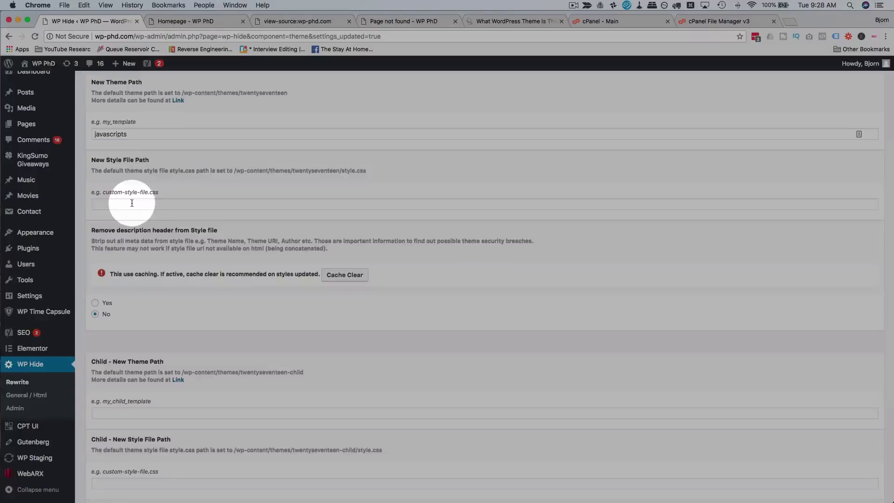
click(131, 203)
scroll(131, 218, down, 1)
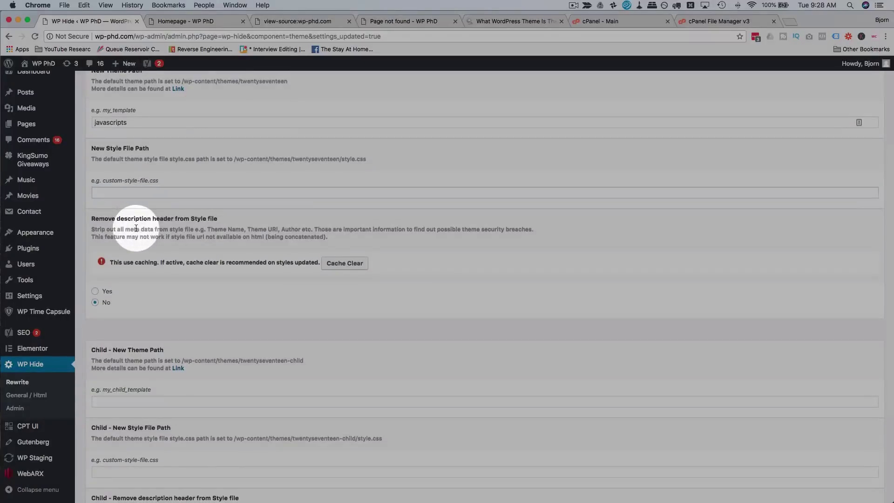
scroll(135, 228, down, 6)
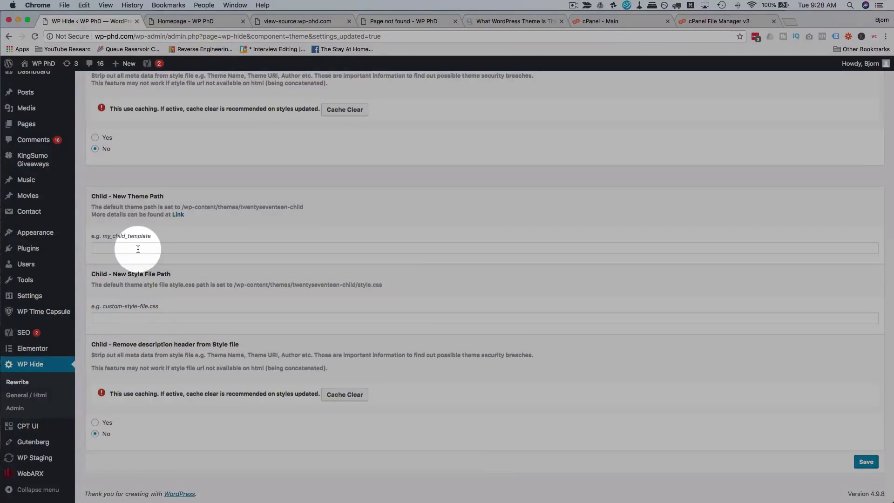
click(138, 249)
click(130, 261)
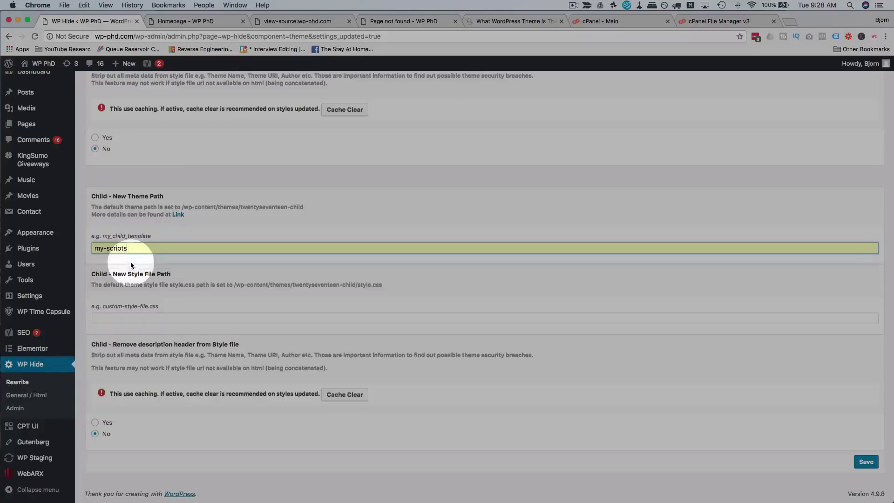
click(161, 321)
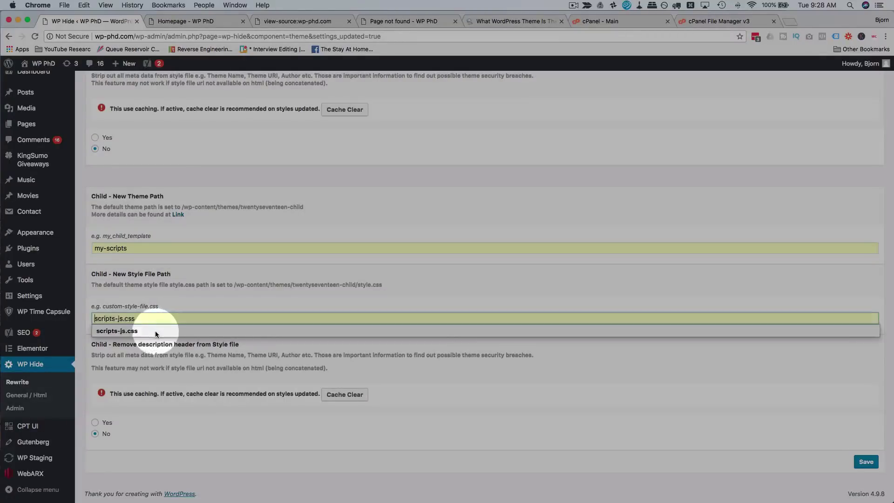
click(159, 332)
Step: Set New Style File Path to main.css and save the theme settings
scroll(182, 279, up, 5)
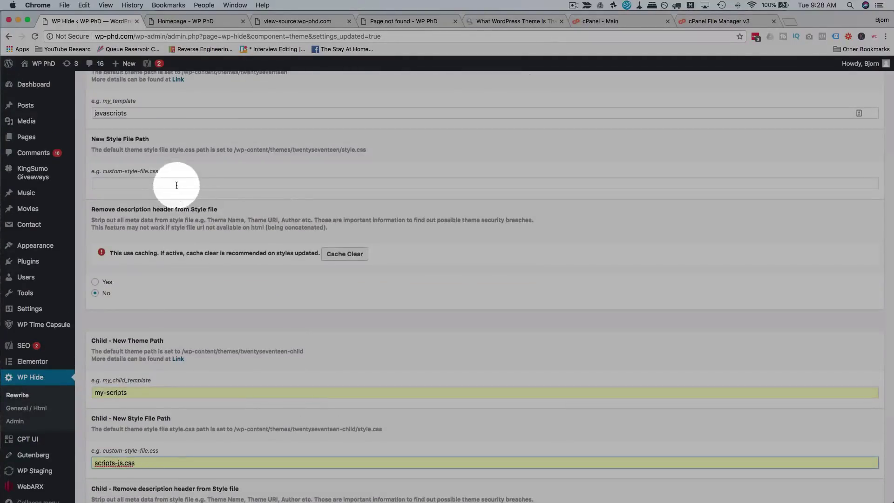
click(178, 185)
click(171, 195)
scroll(438, 334, down, 2)
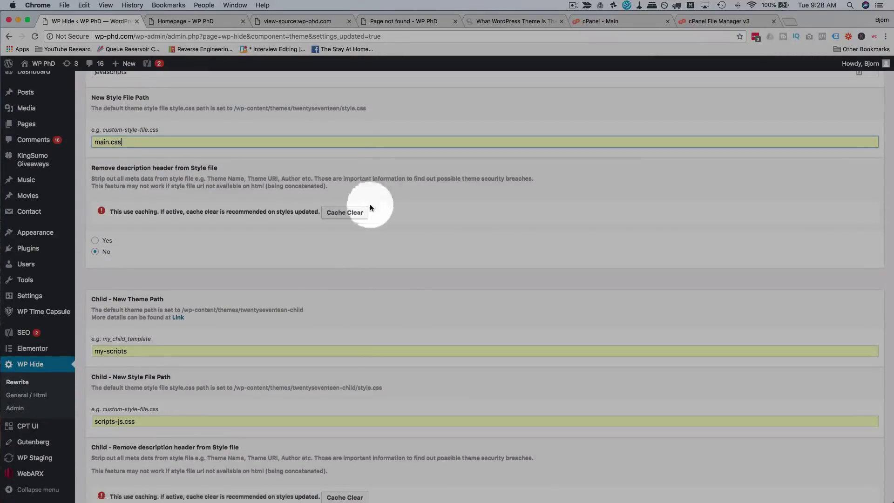
scroll(372, 252, down, 3)
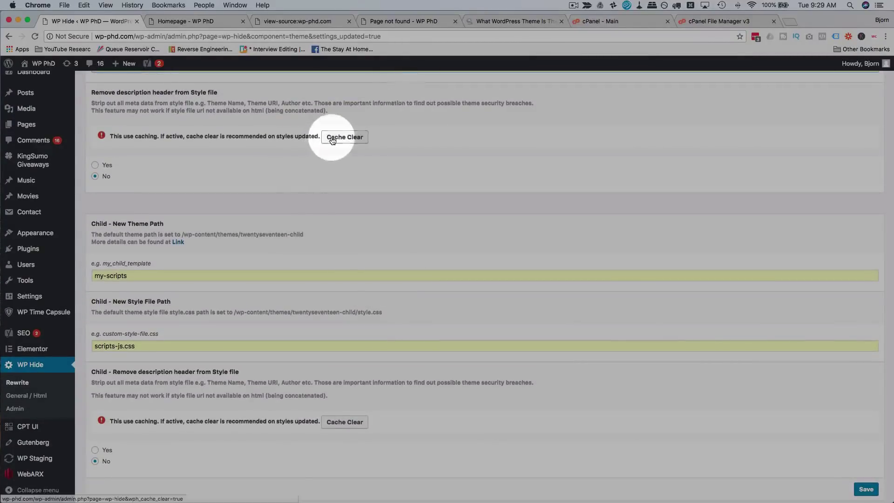
scroll(556, 272, down, 1)
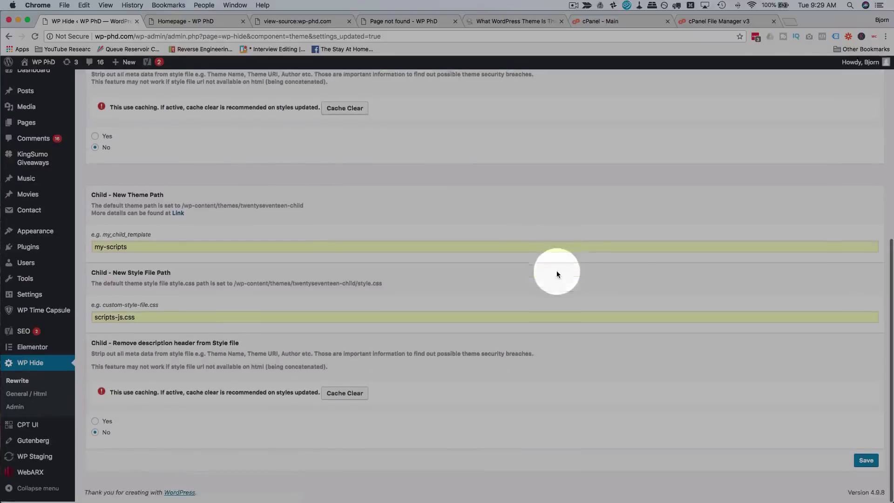
click(866, 461)
click(308, 22)
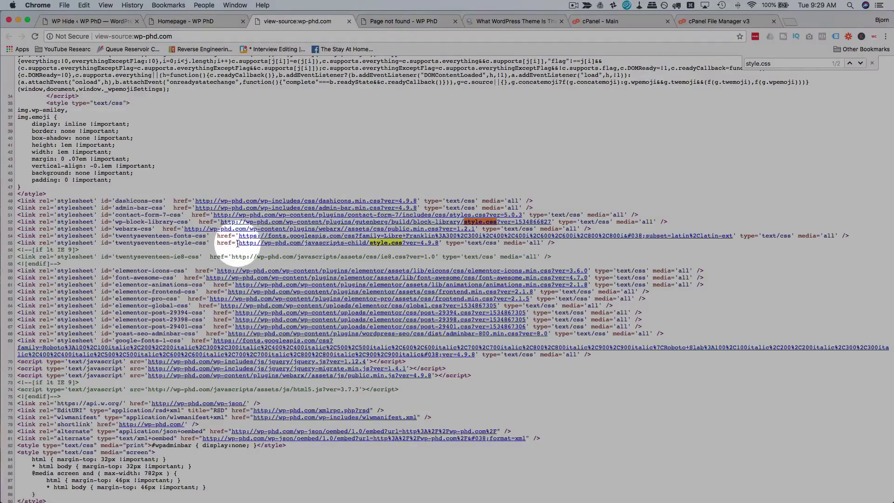
Step: Reload wp-phd.com's page source and check that the twentyseventeen-style-css link on line 55 uses my-scripts/scripts-js.css
drag(238, 242, 440, 242)
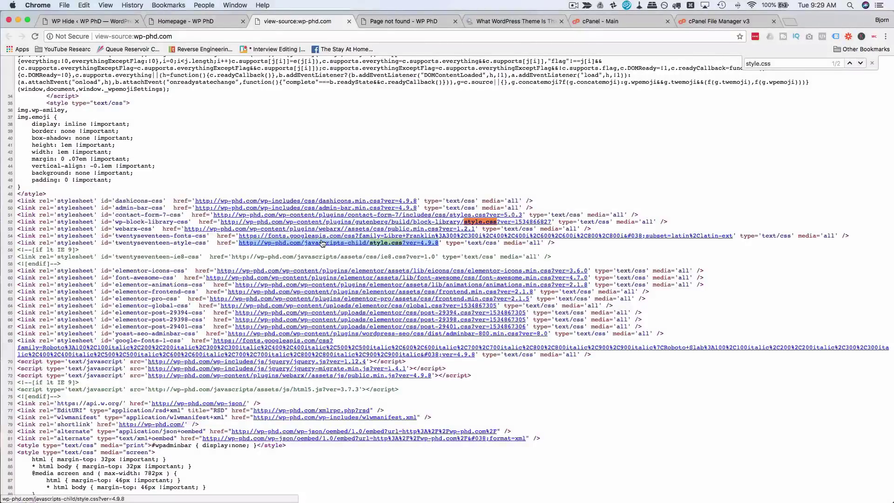
key(super+r)
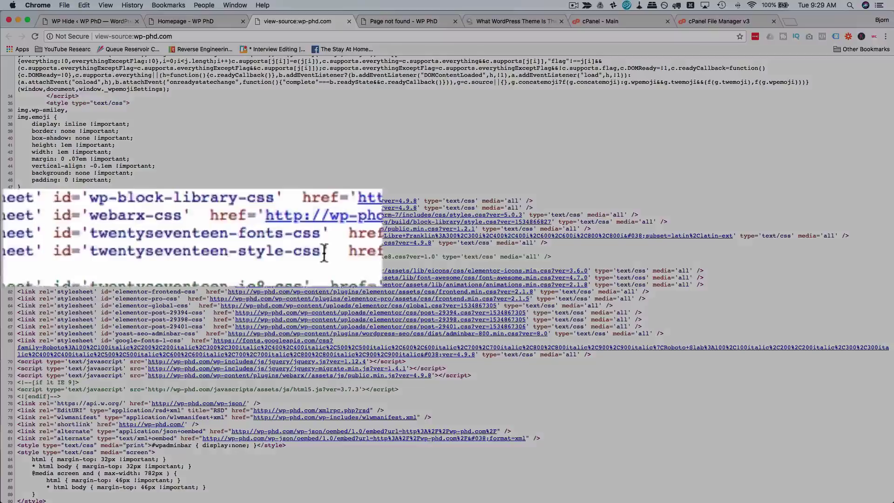
drag(205, 242, 103, 242)
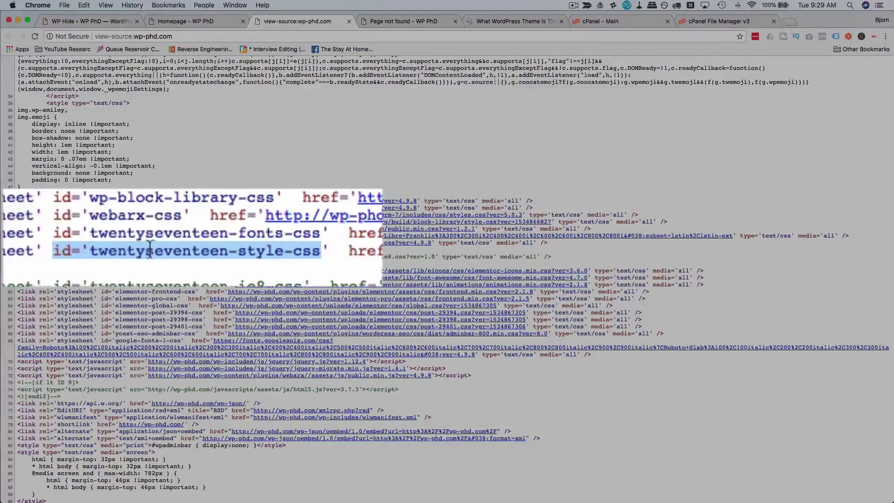
double_click(175, 243)
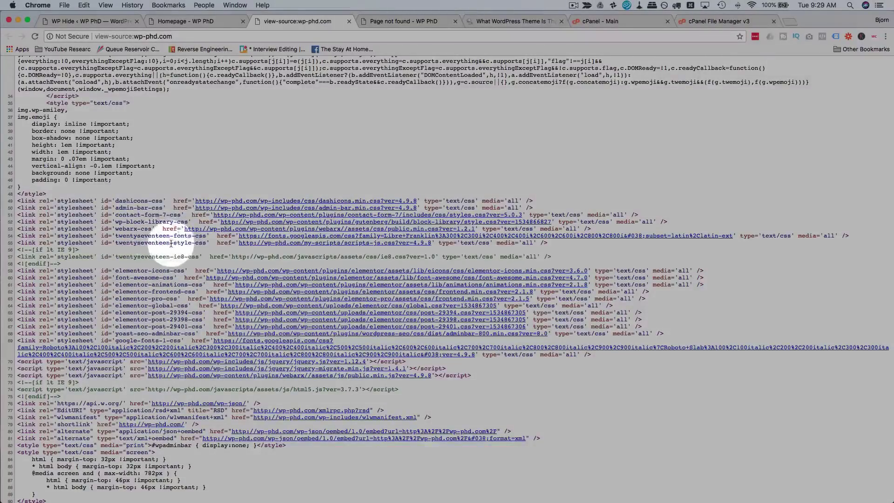
drag(169, 239, 133, 243)
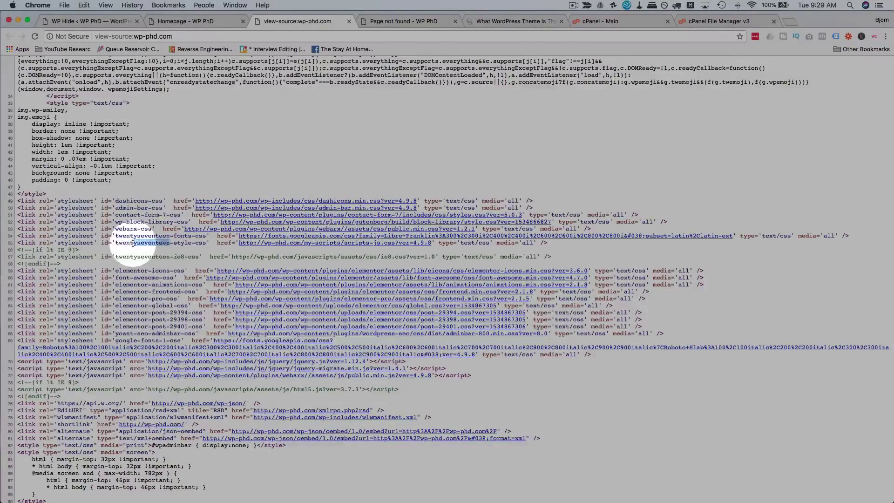
Step: In WP Hide's WP includes settings, set New Includes Path to php_includes
click(112, 21)
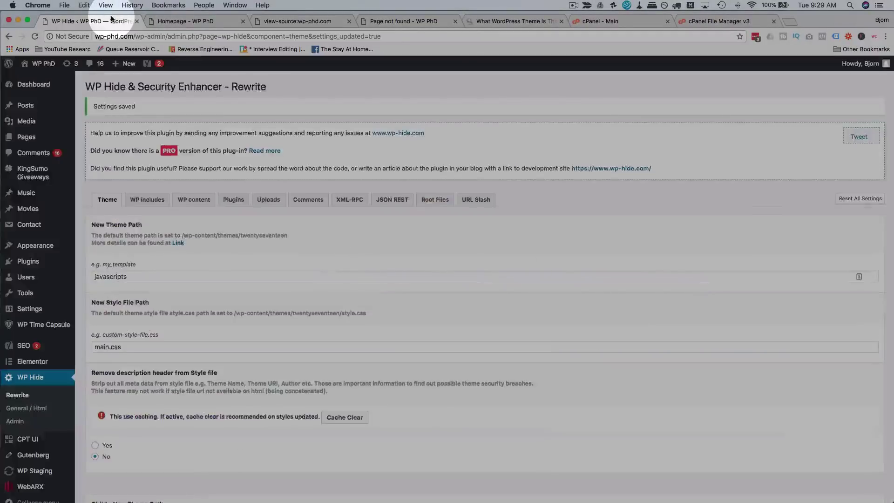
scroll(140, 191, down, 2)
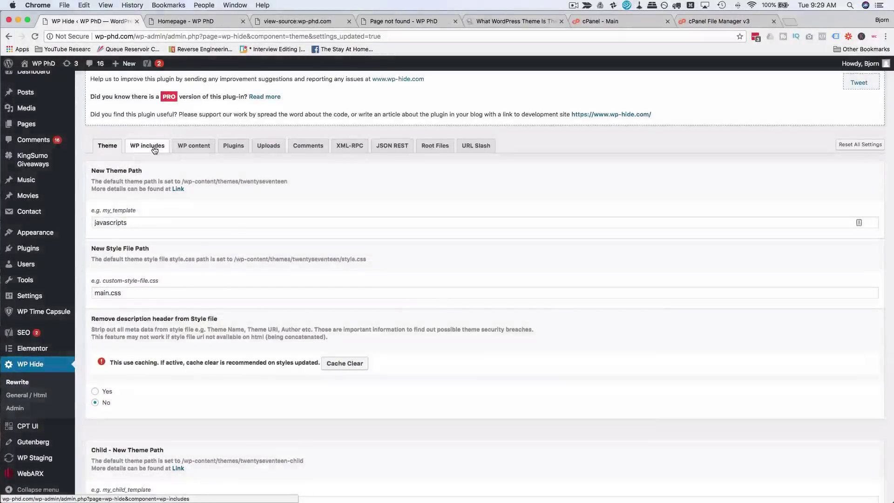
click(154, 147)
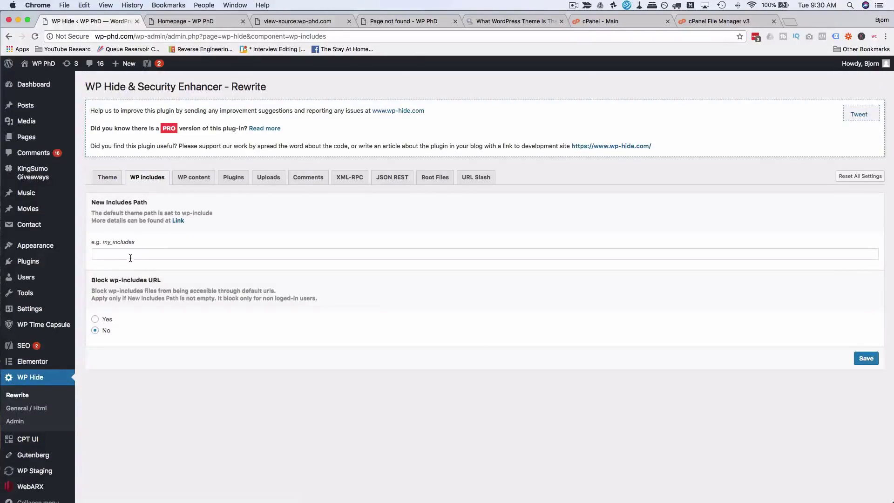
click(130, 257)
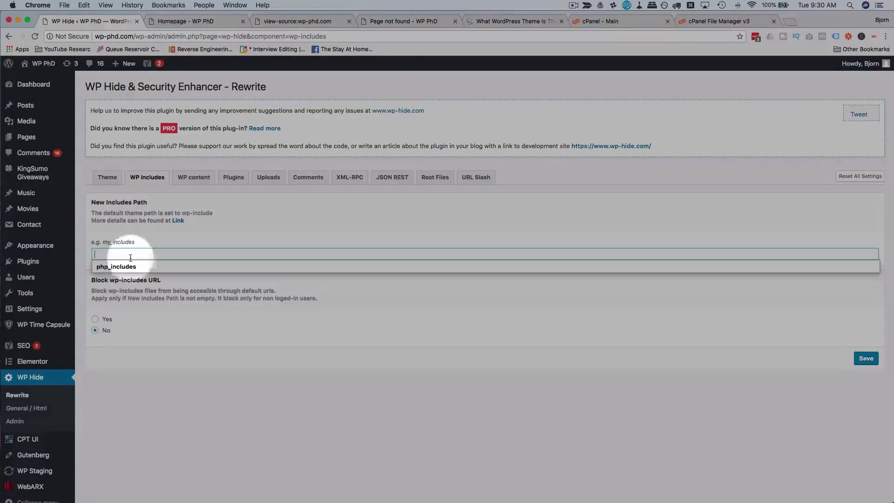
click(130, 271)
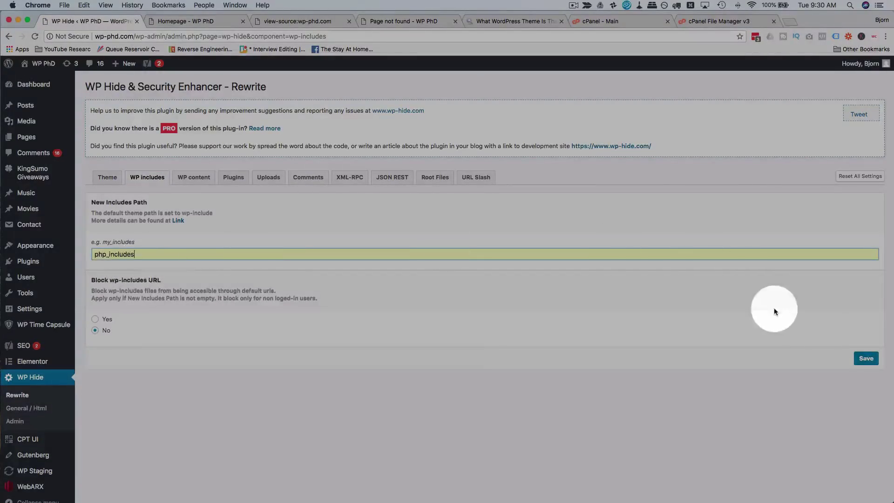
Step: Search the page source for wp-includes to check the includes URLs
key(super+3)
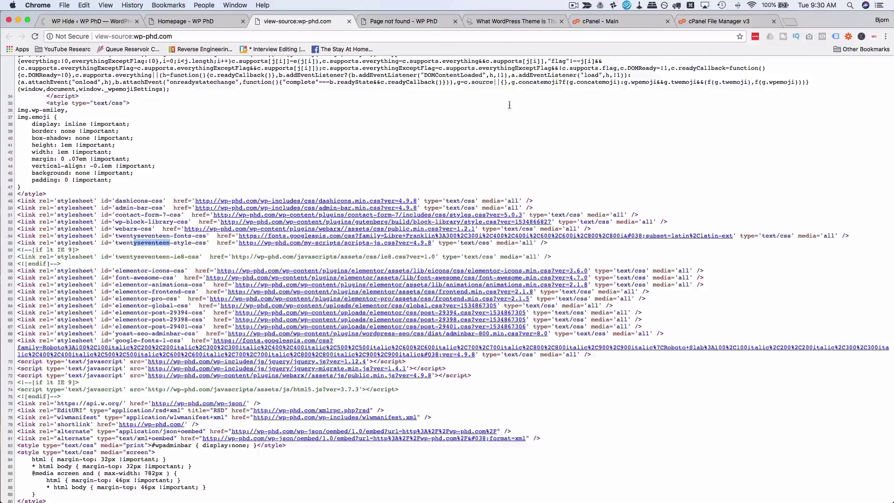
key(super+f)
text(wp-includes)
drag(195, 159, 417, 159)
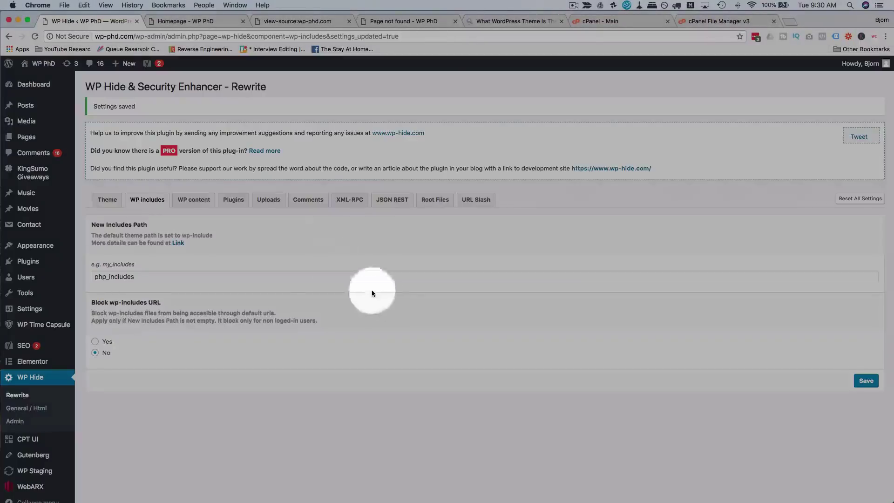
Step: In WP Hide's WP content settings, set New Content Path to php_assets and save
click(201, 205)
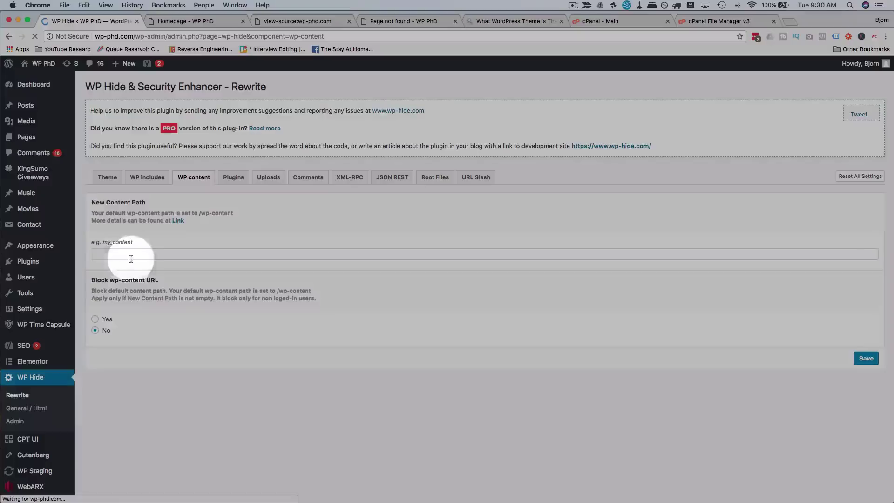
click(131, 259)
click(118, 268)
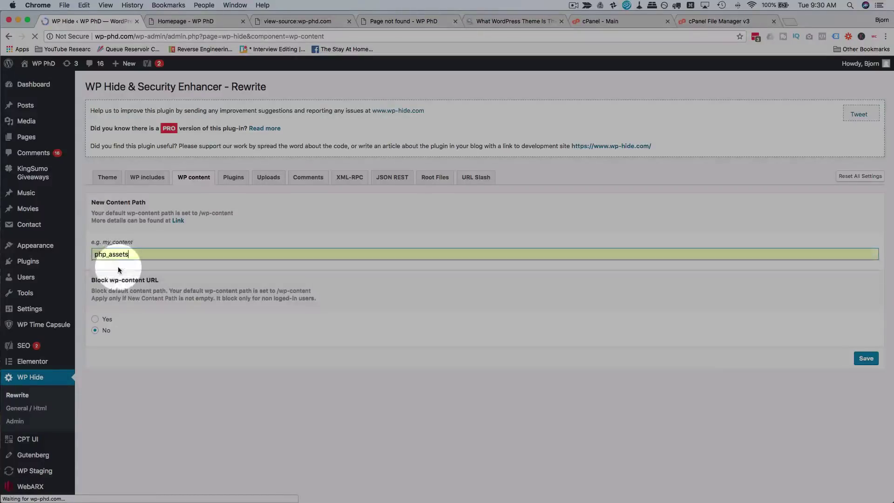
click(865, 357)
Step: Reload the page source and search for wp-content to confirm links now use php_assets
click(308, 21)
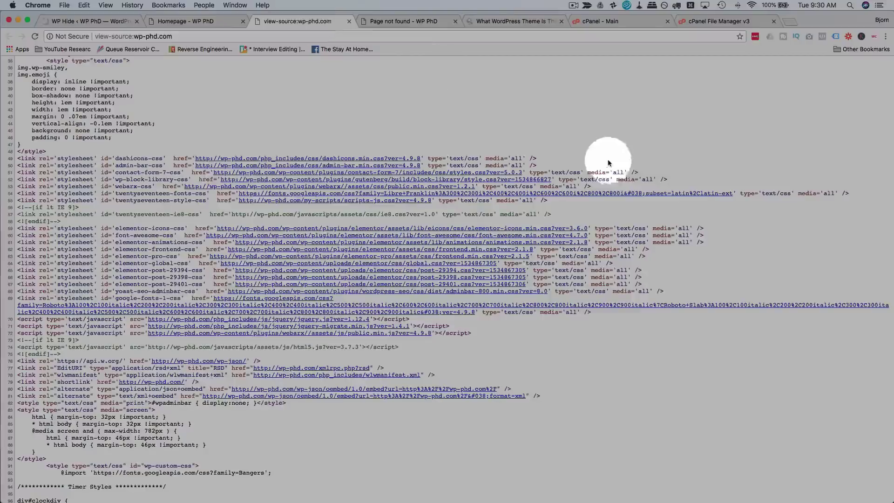
key(super+r)
key(super+f)
text(wp-c)
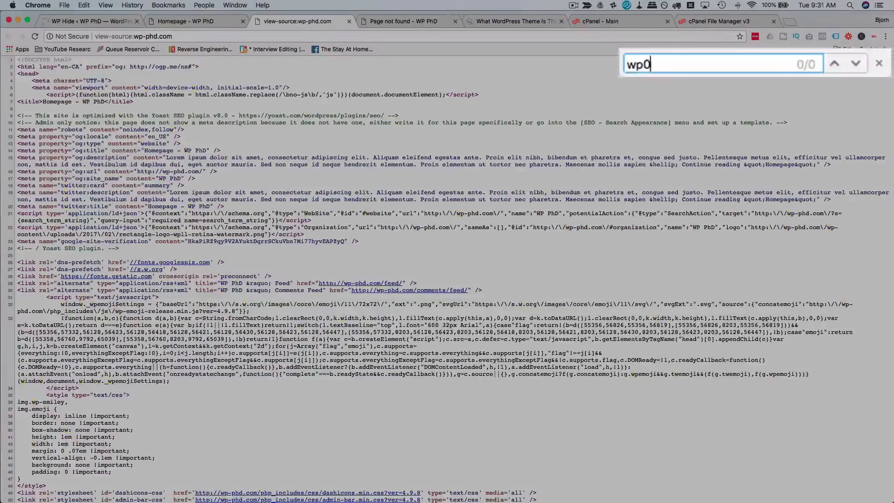
text(ontent)
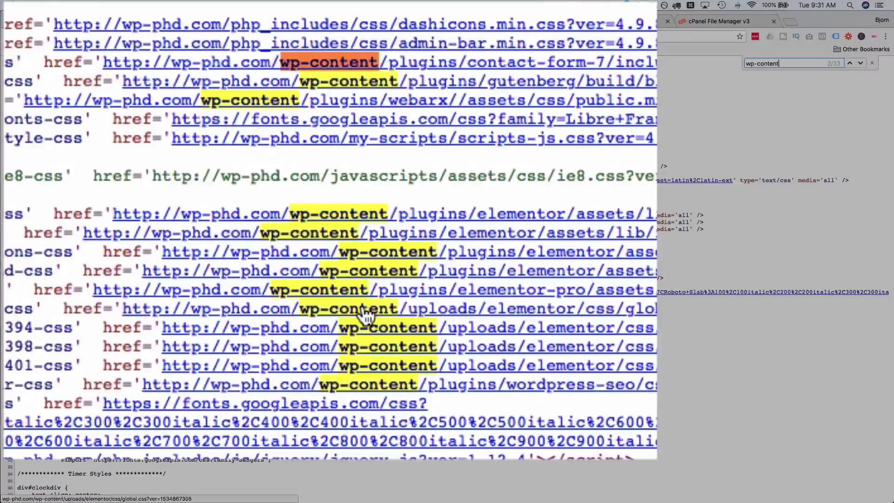
key(super+r)
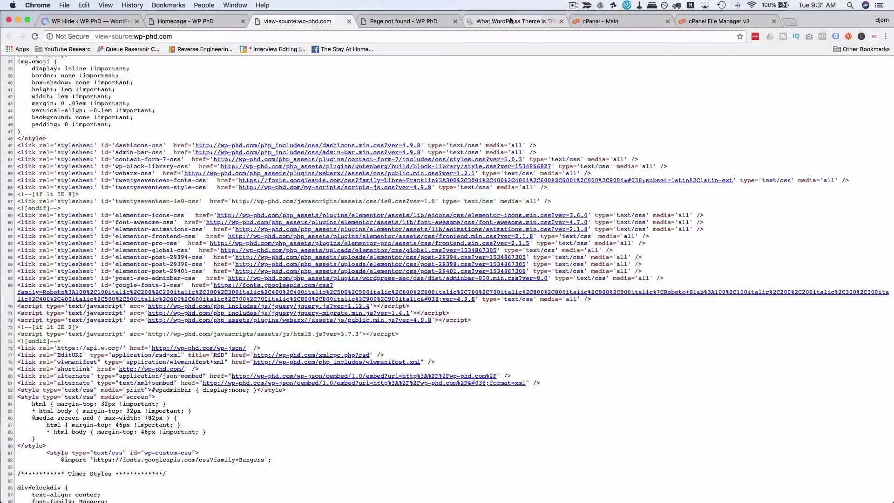
Step: Rerun WhatWPThemeIsThat on wp-phd.com and get the verdict that it is not a WordPress site
click(511, 21)
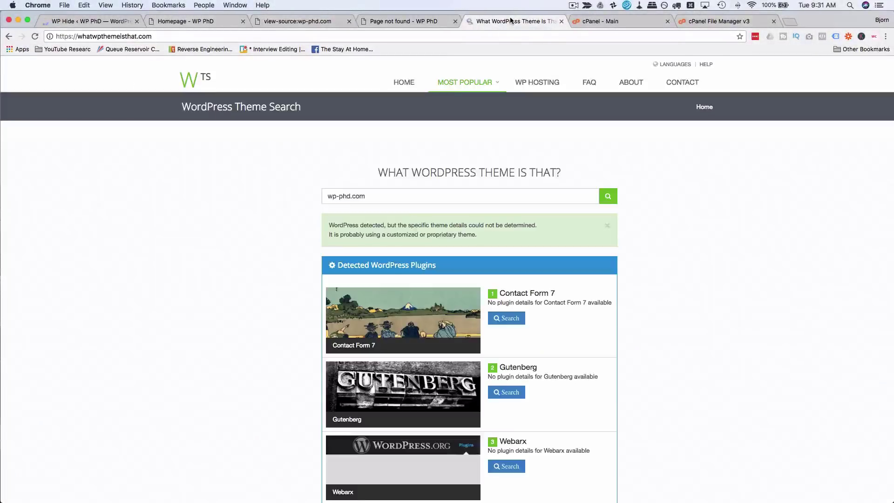
click(389, 194)
key(ctrl+a)
key(BackSpace)
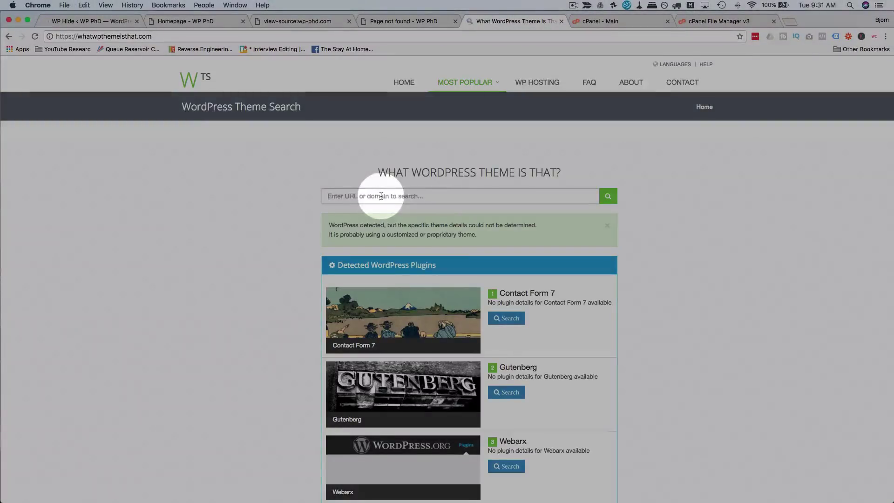
click(35, 36)
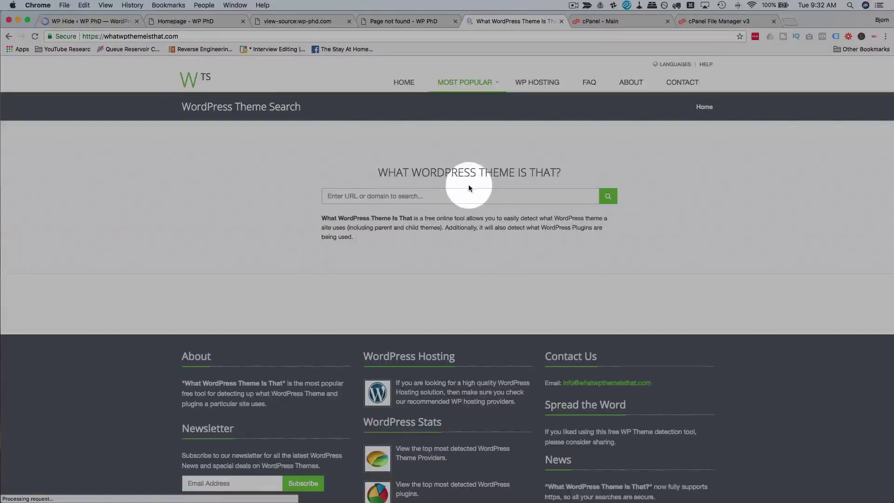
click(471, 195)
text(wp-phd.com)
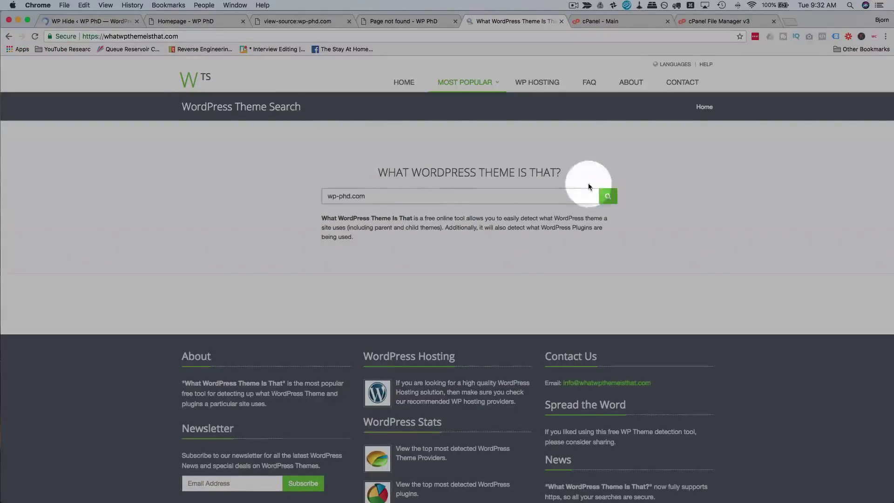
click(607, 195)
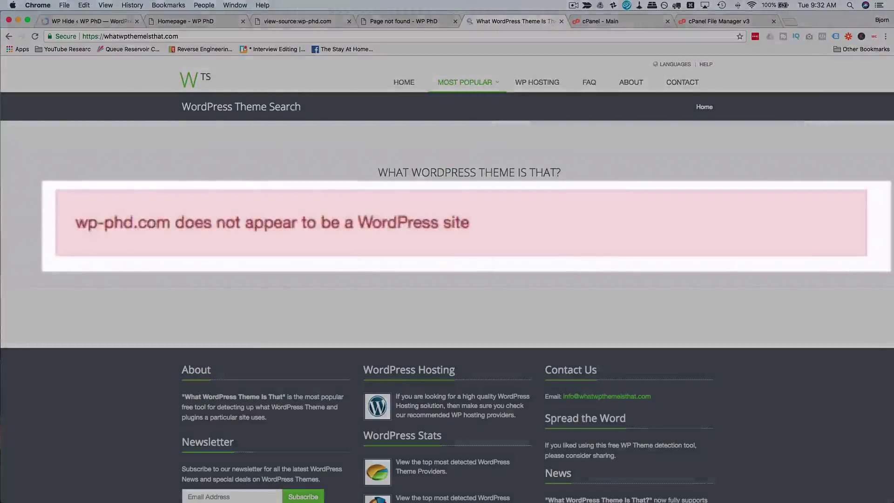
drag(78, 223, 477, 221)
click(484, 224)
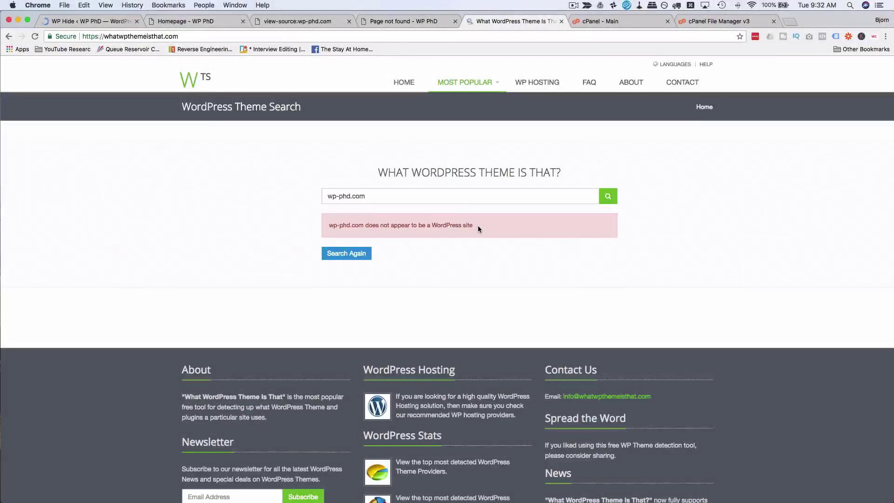
Step: Inspect the page source's php_assets stylesheet path and the Elementor stylesheet lines 59–67
click(291, 23)
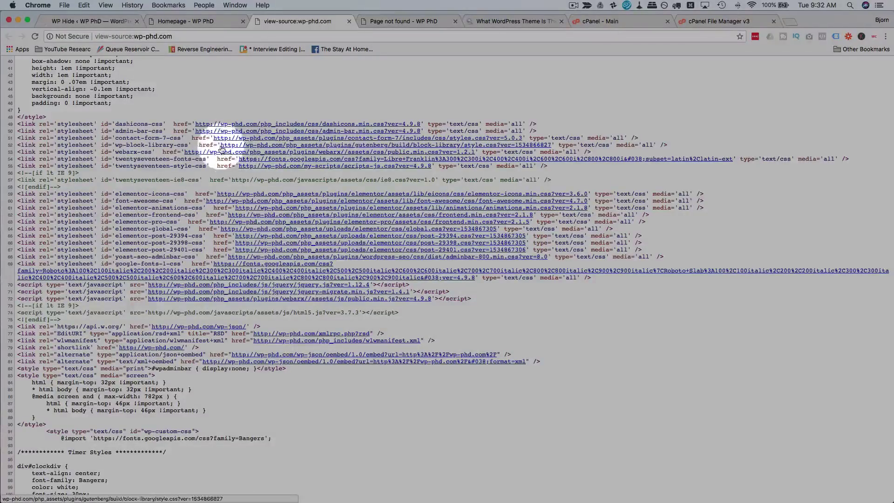
drag(218, 144, 393, 144)
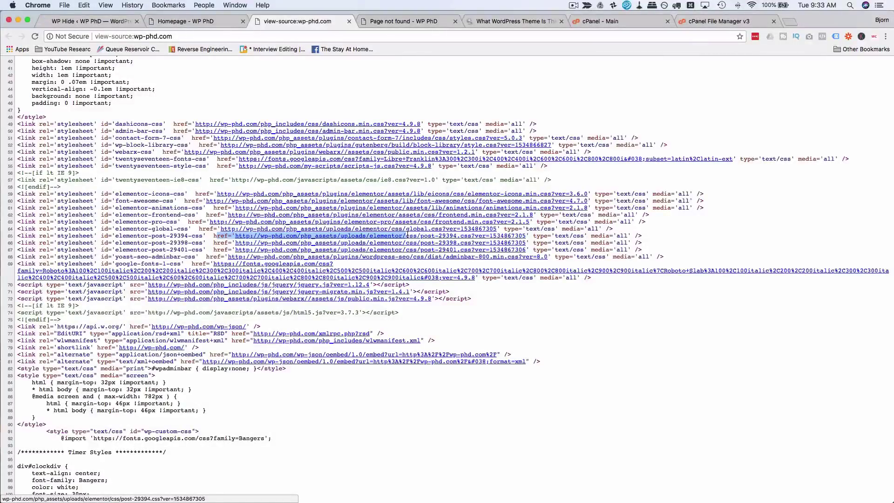
click(131, 211)
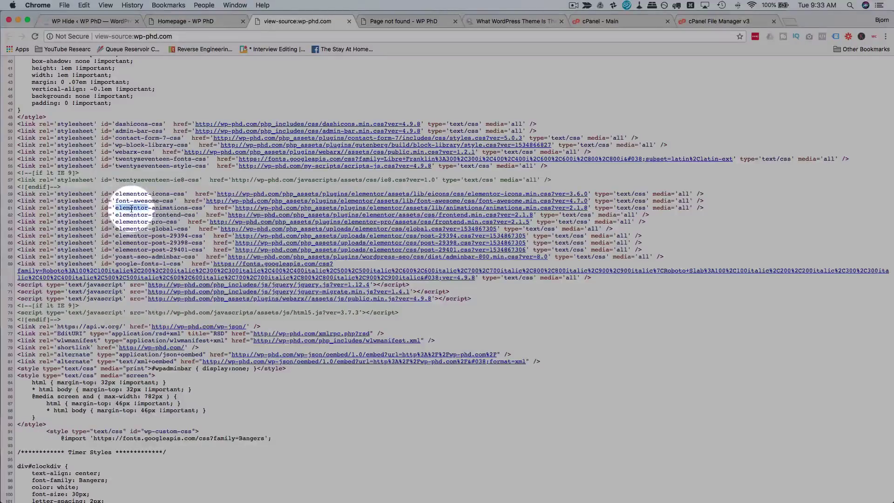
drag(126, 233, 133, 254)
click(145, 242)
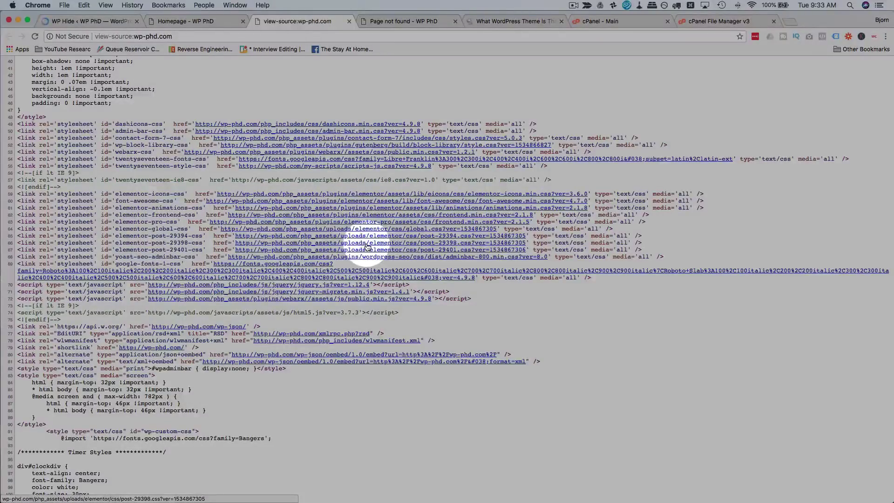
click(484, 21)
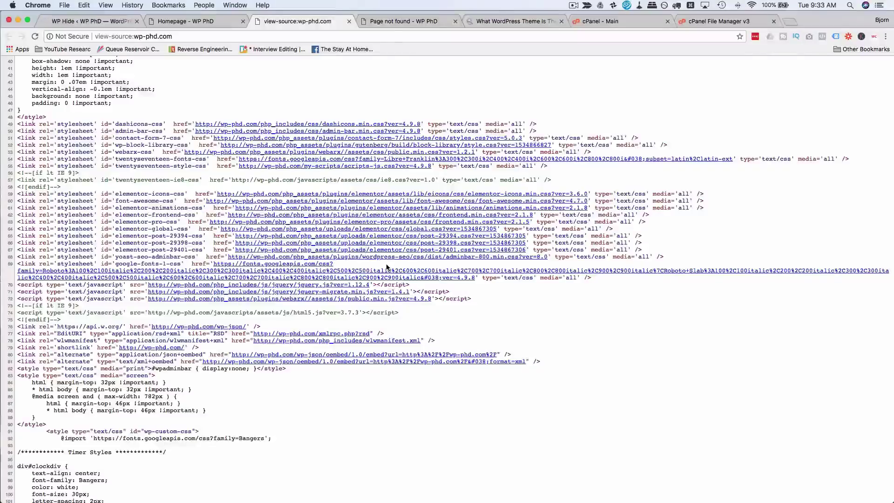
Step: In WP Hide's plugin path rewrite settings, enter superduper as the New Plugins Path
click(106, 21)
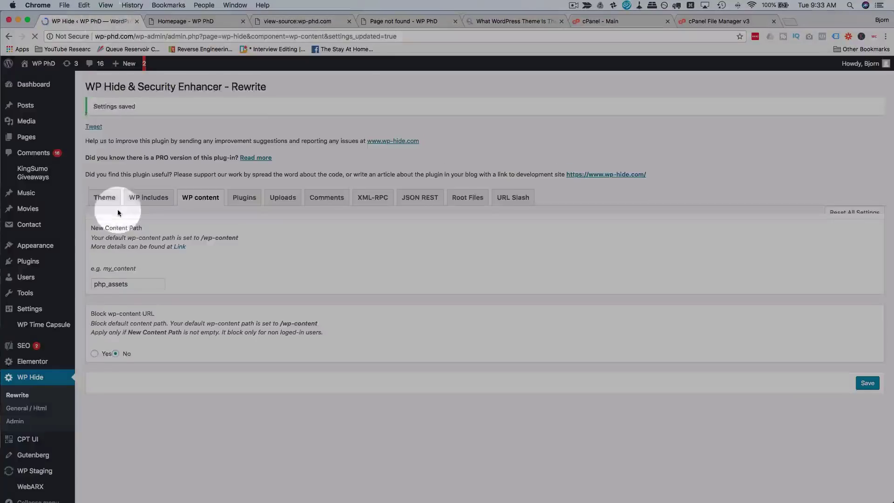
click(245, 198)
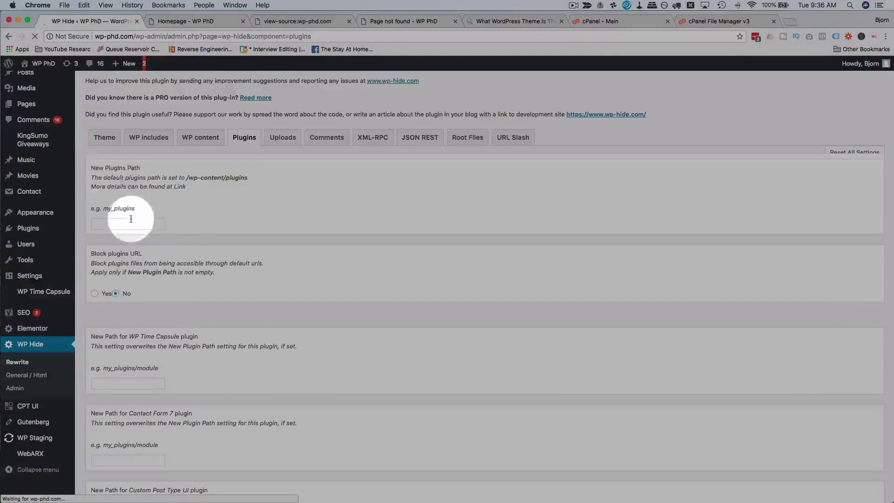
click(220, 146)
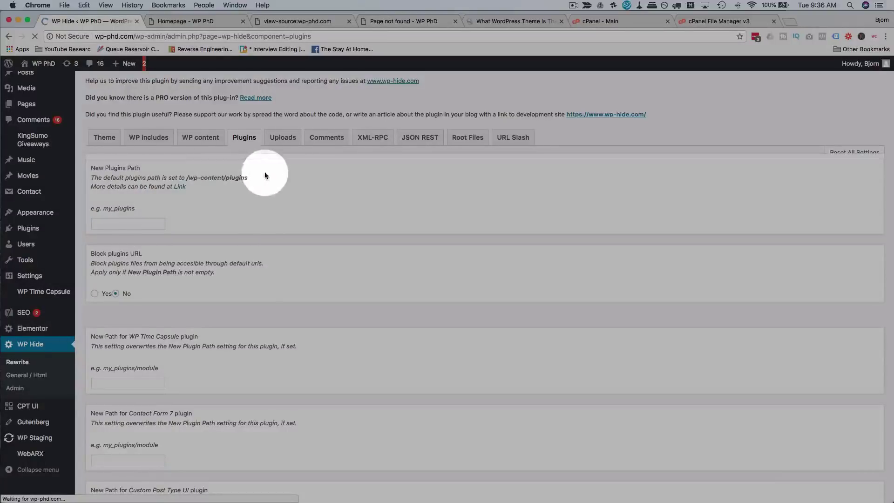
scroll(172, 188, down, 5)
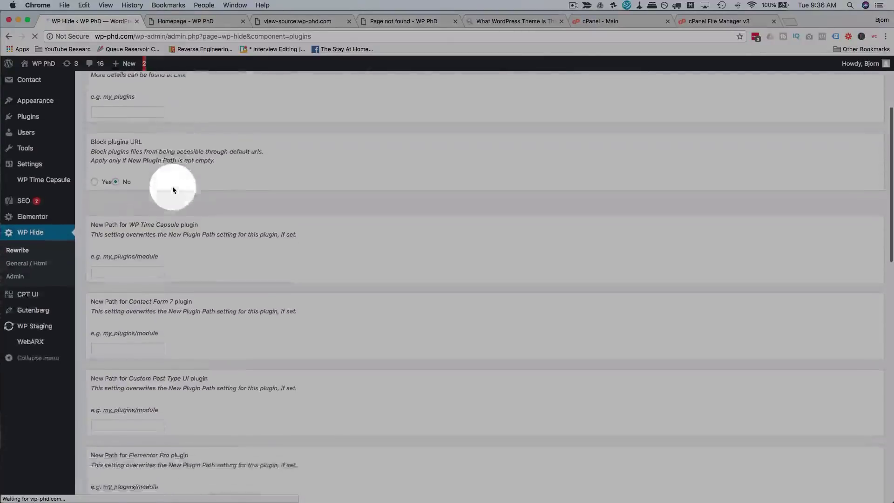
scroll(172, 187, down, 3)
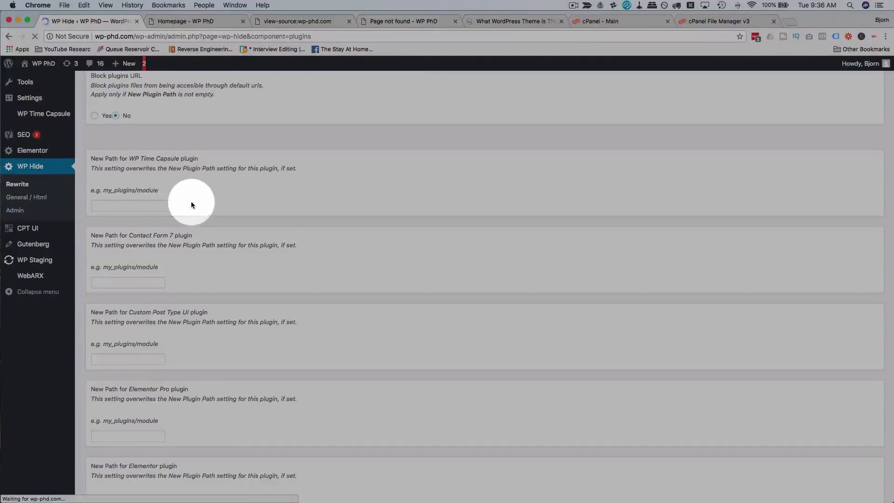
scroll(191, 201, down, 3)
scroll(191, 201, up, 4)
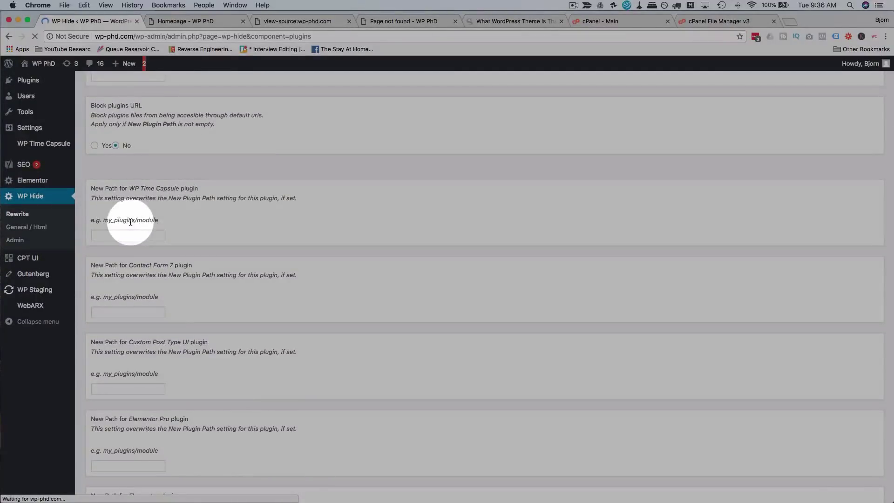
scroll(157, 220, up, 3)
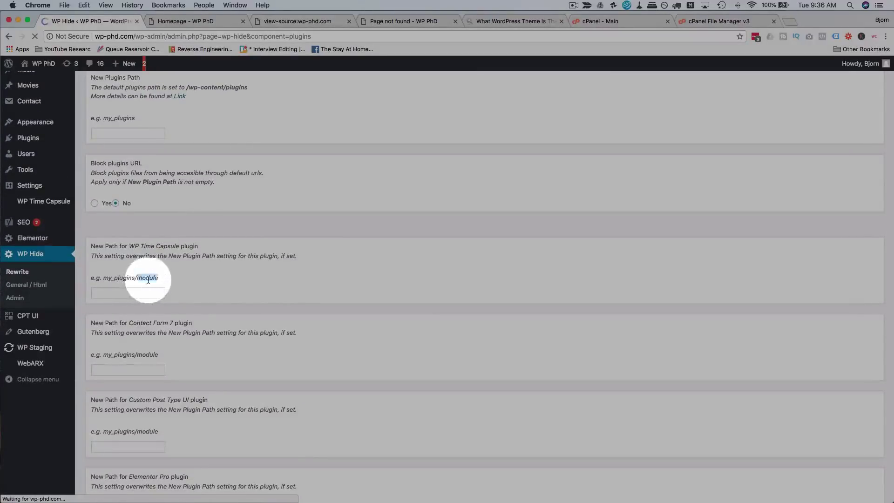
click(123, 135)
scroll(125, 142, up, 1)
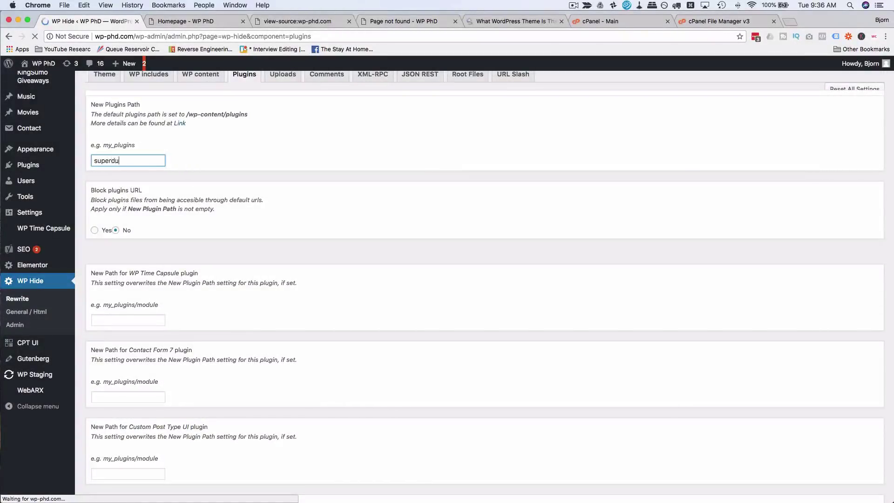
scroll(189, 252, down, 3)
Step: Give WP Time Capsule, Contact Form 7, Elementor Pro and Elementor the paths number1 to number4
click(151, 223)
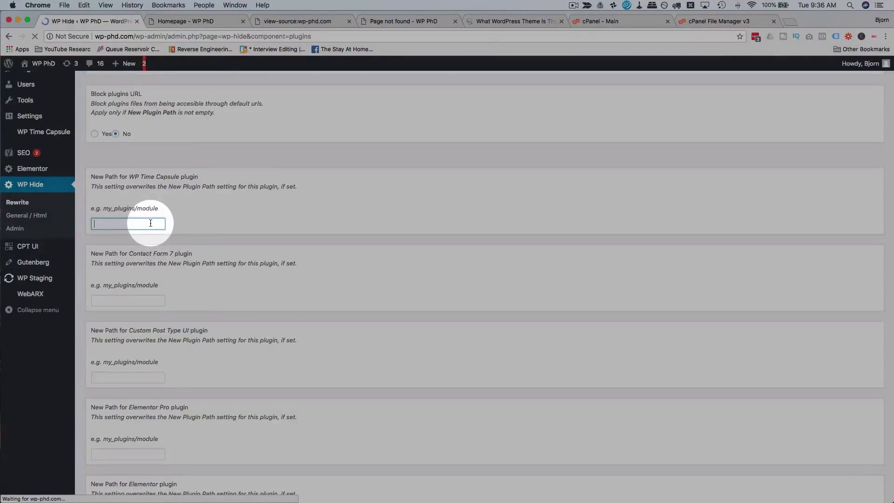
text(number1)
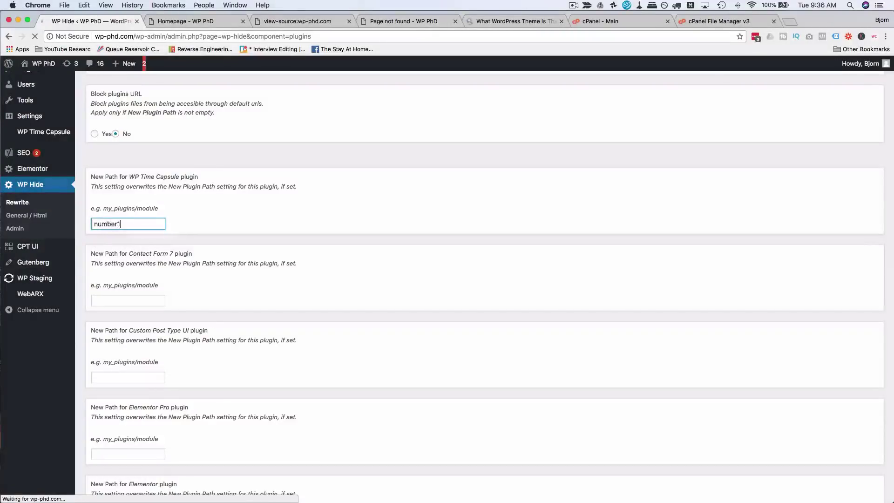
scroll(153, 233, down, 2)
click(153, 236)
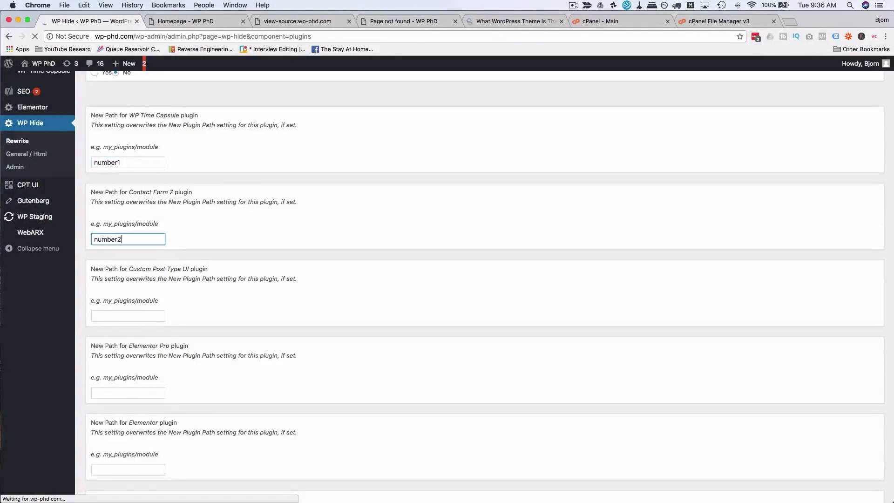
scroll(178, 247, down, 3)
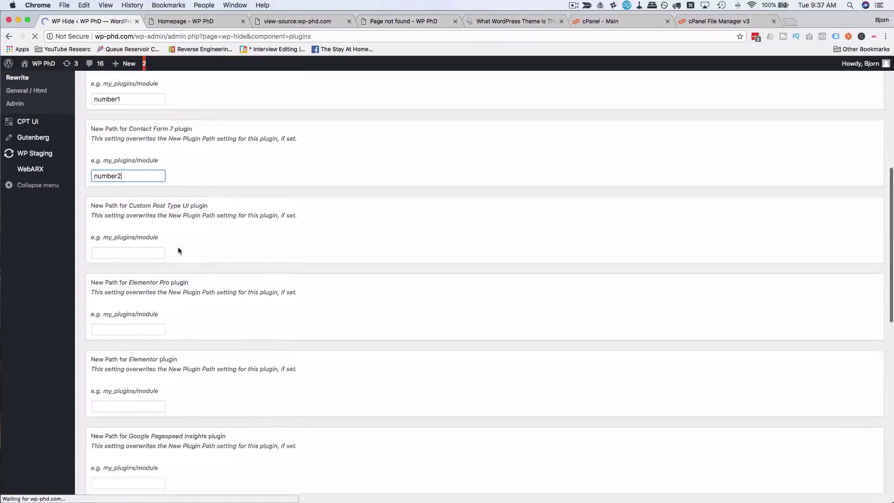
click(148, 290)
text(number3)
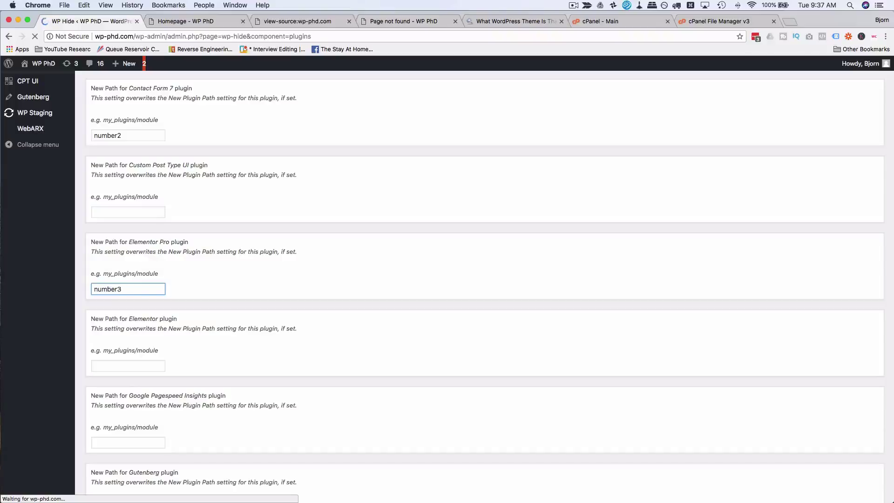
click(152, 366)
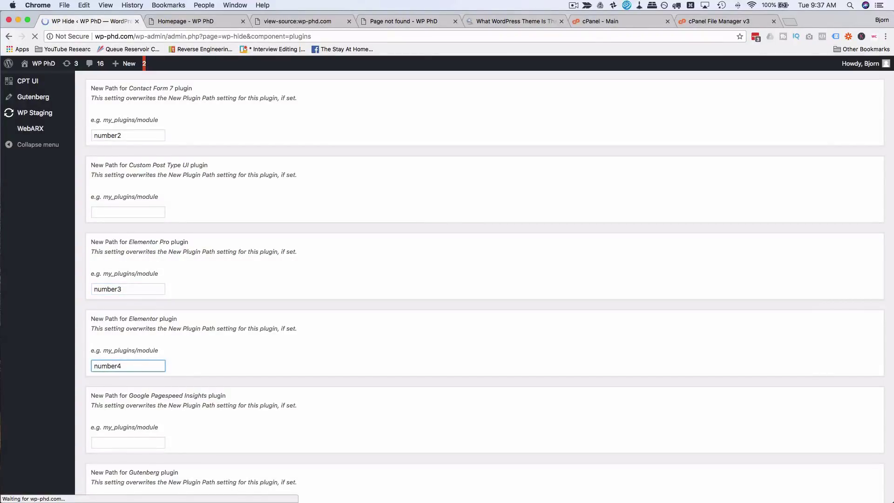
scroll(242, 342, down, 3)
click(559, 310)
scroll(558, 308, down, 9)
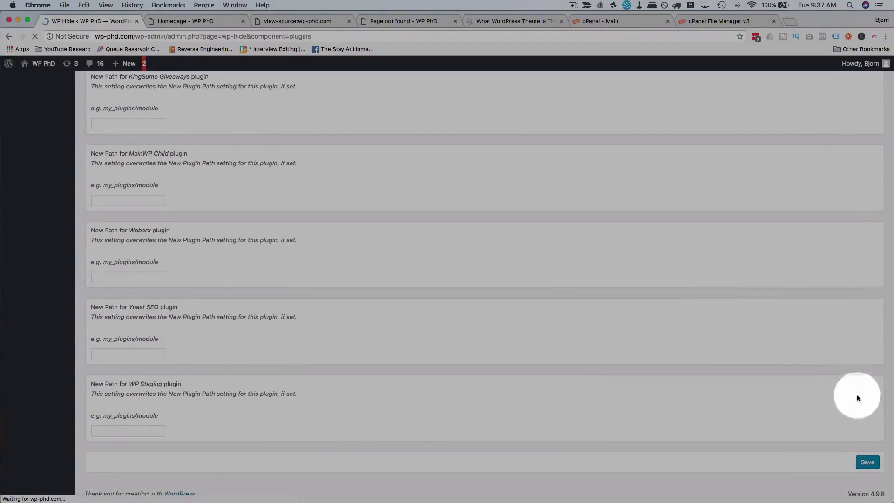
click(325, 24)
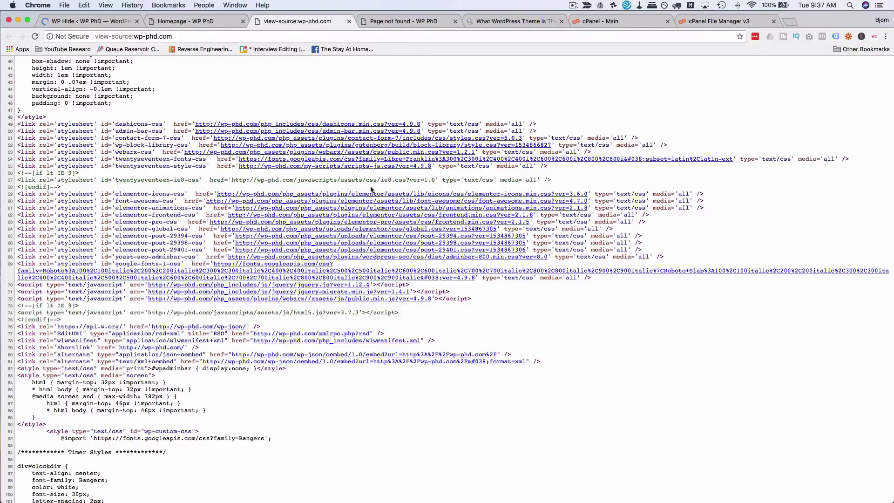
Step: Search the page source for /plugins/elementor, then reload it to check the remaining paths
key(super+f)
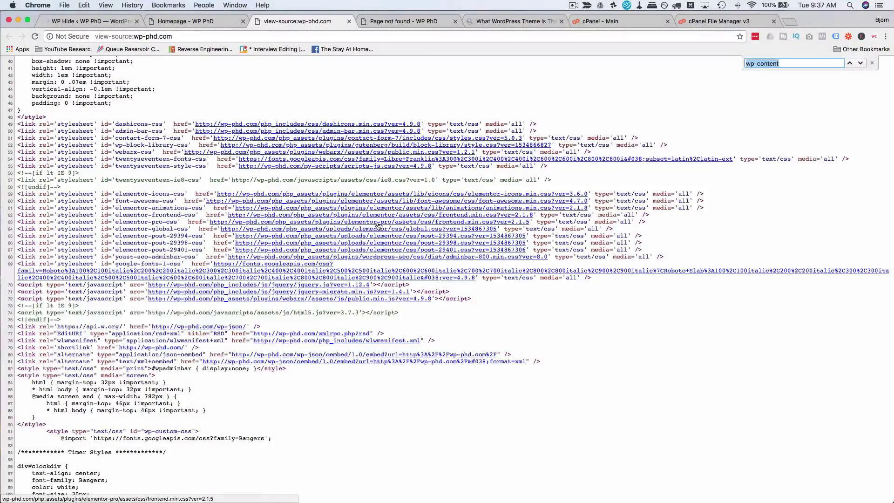
text(/plugins/elementor)
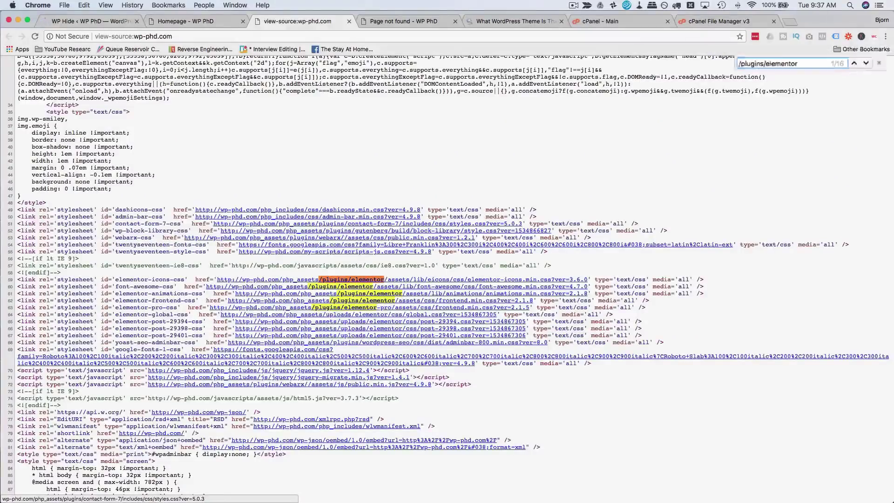
scroll(383, 237, down, 3)
scroll(382, 237, up, 1)
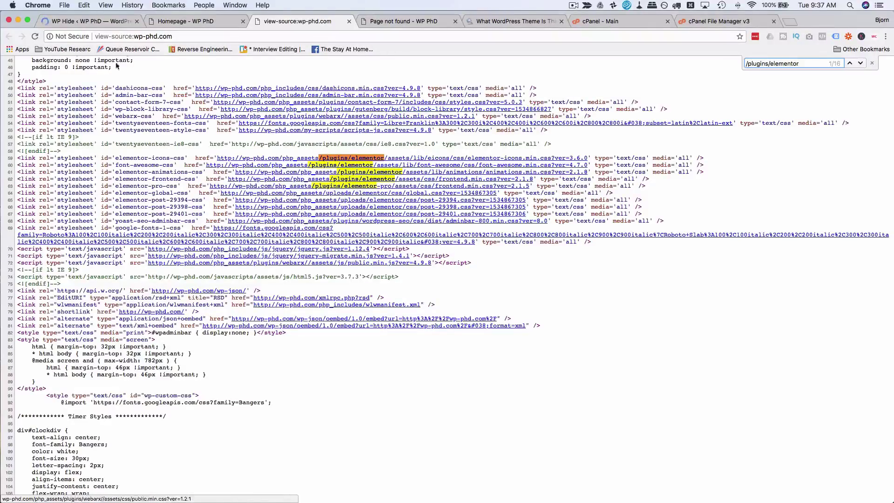
click(36, 37)
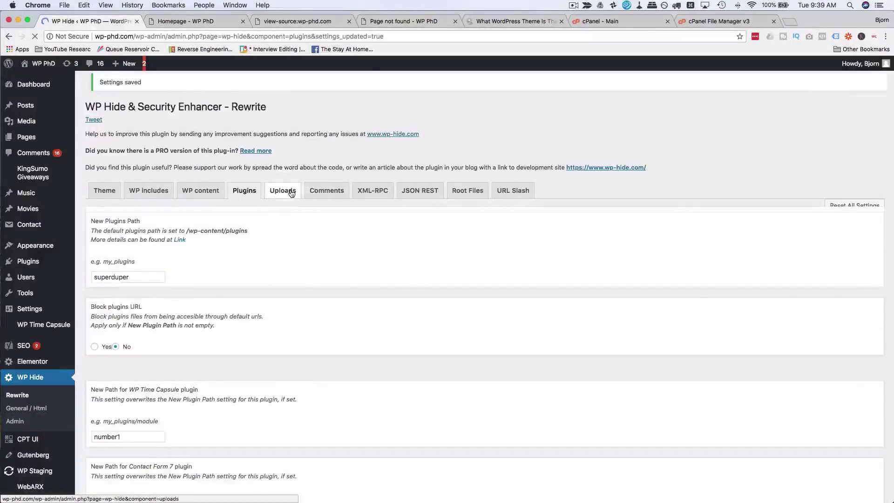
Step: Set WP Hide's New Uploads Path to superawesome in the Uploads settings and save it
click(289, 191)
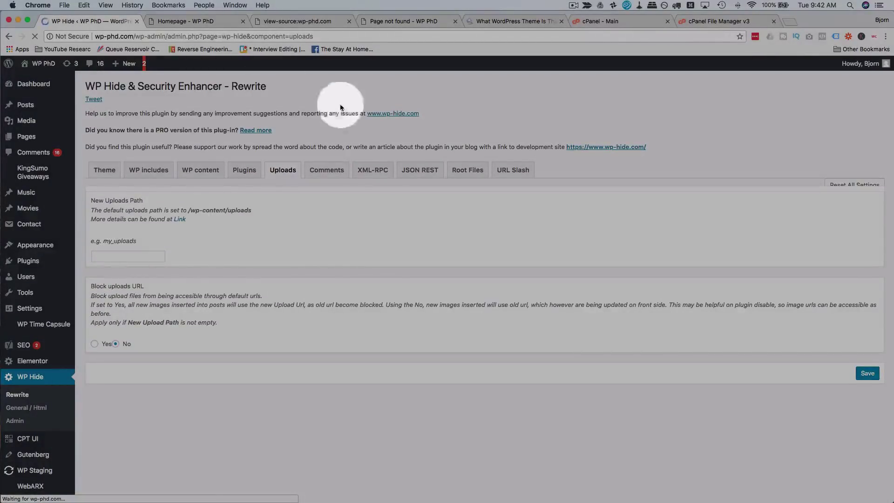
click(298, 21)
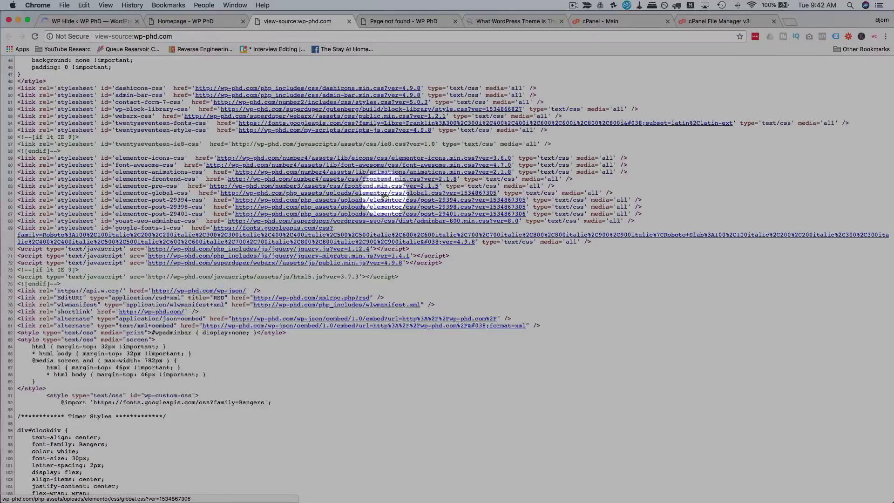
click(116, 22)
click(134, 256)
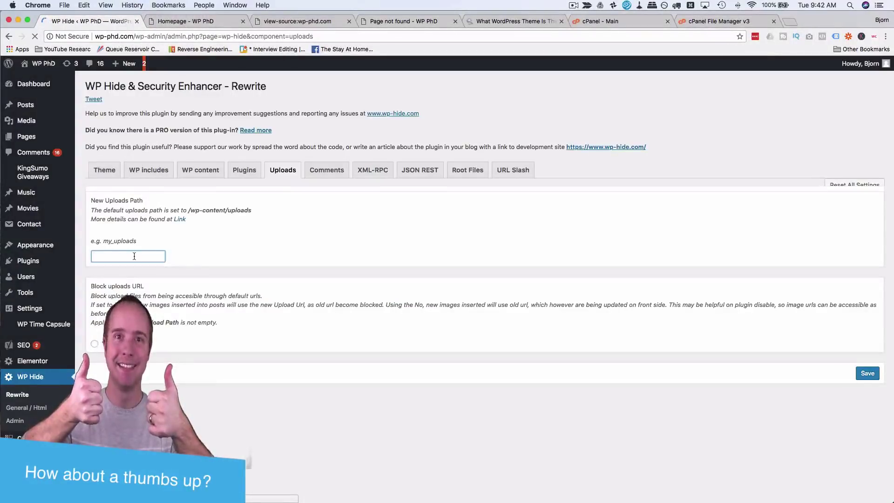
text(superdup)
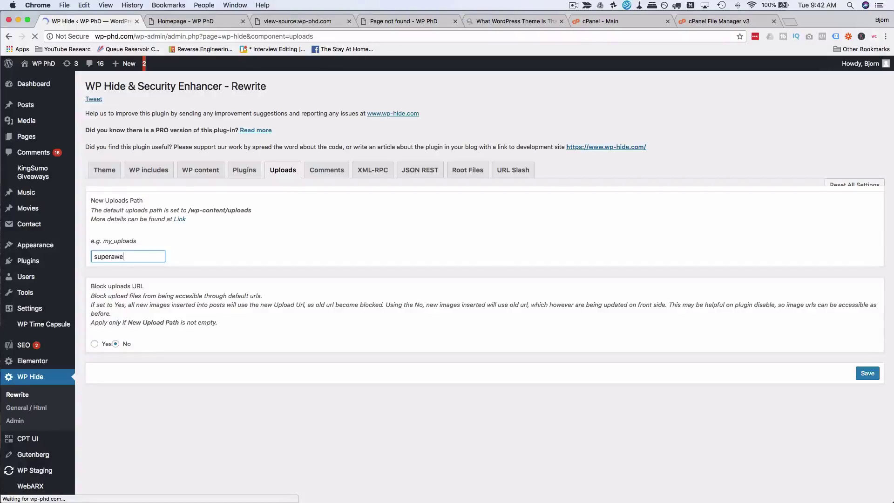
text(awesome)
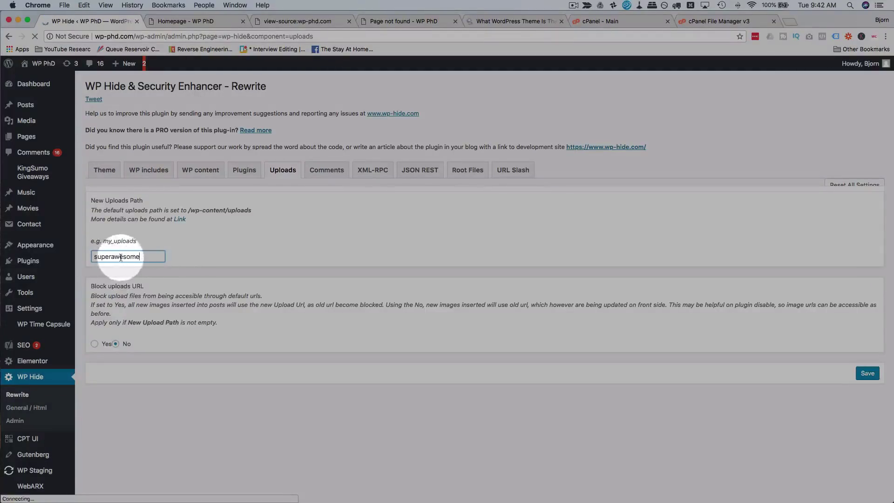
click(864, 374)
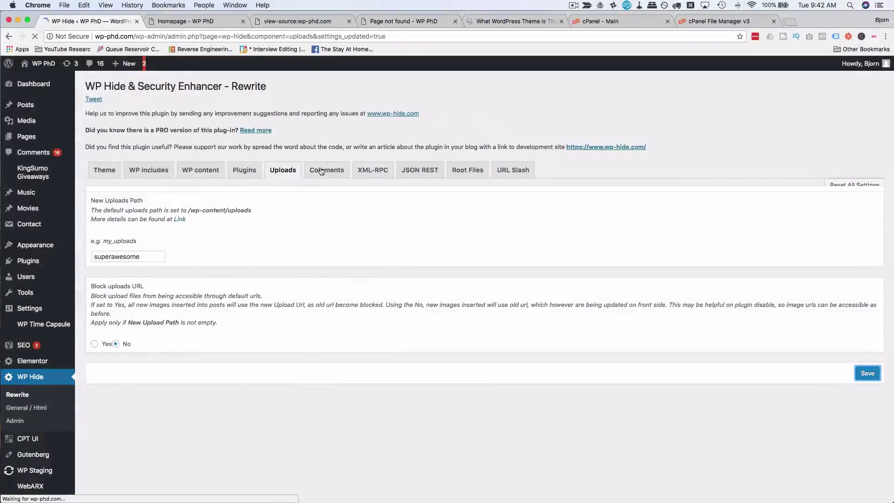
Step: Search the homepage source for uploads/elementor and reload it so Elementor CSS loads from superawesome/elementor
key(super+3)
key(super+f)
text(upload)
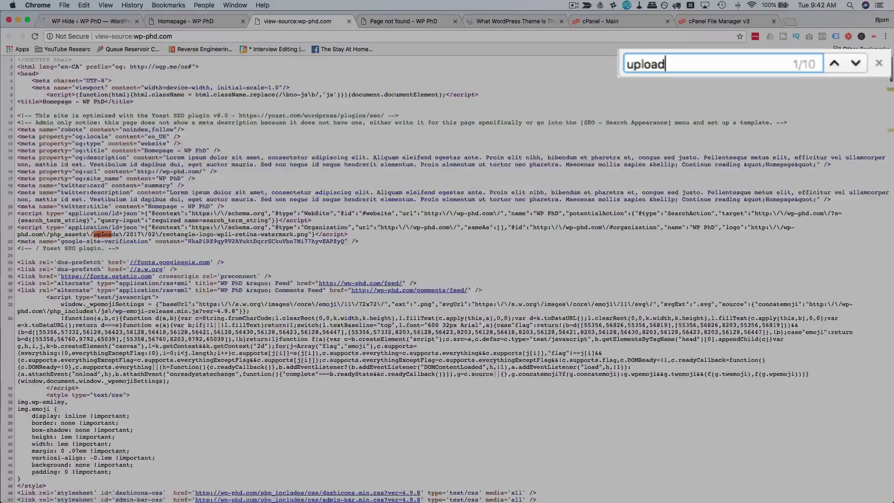
text(s/elementor)
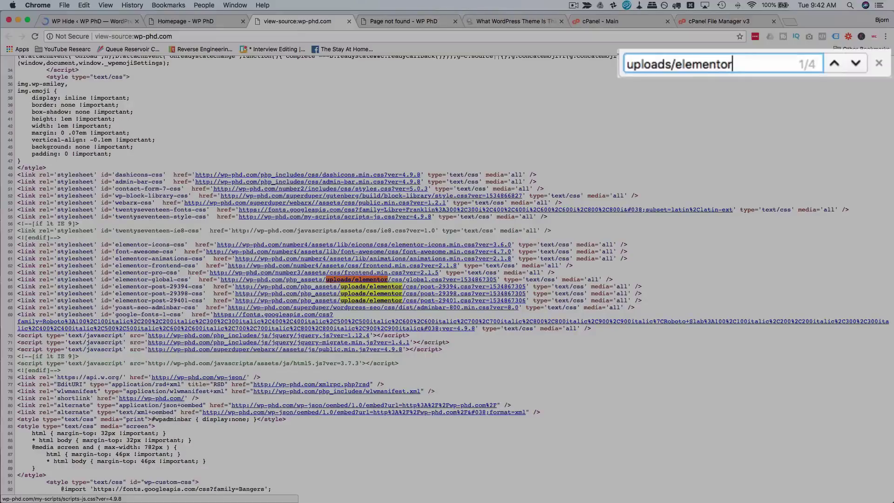
scroll(331, 261, down, 3)
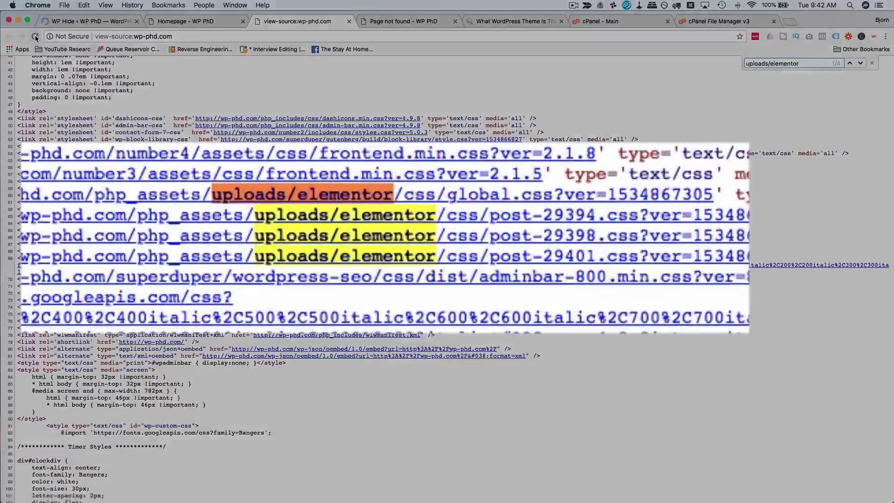
click(36, 38)
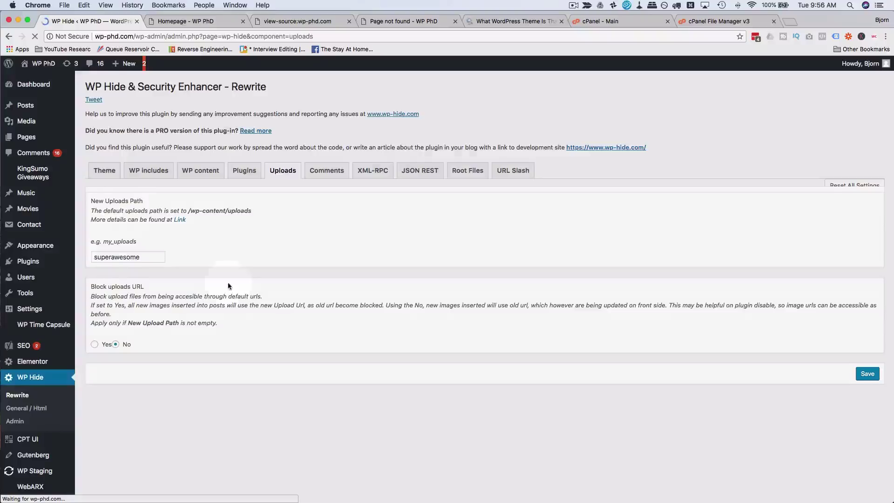
Step: In WP Hide's General / Html Styles options, set Remove ID from link tags to Yes and save
scroll(305, 233, down, 1)
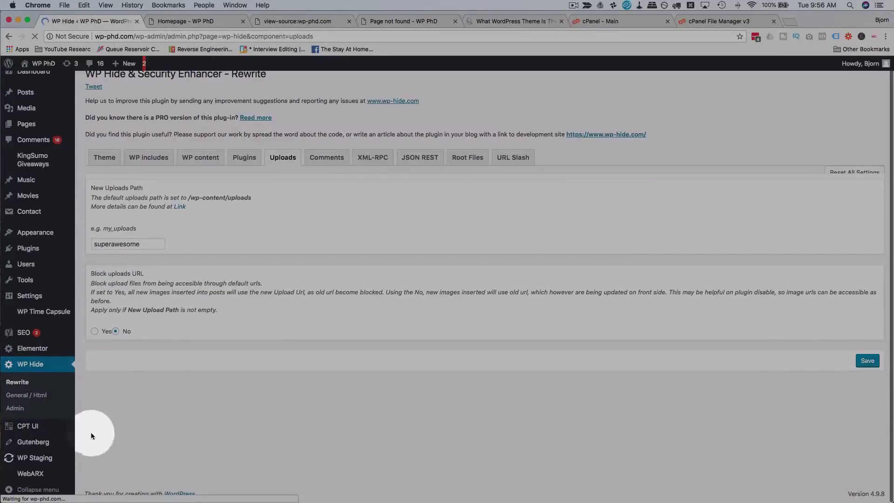
click(43, 398)
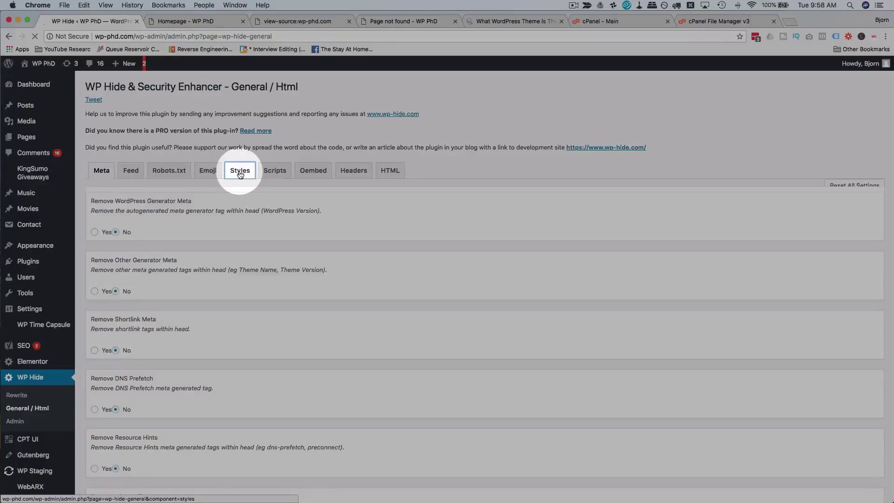
click(240, 175)
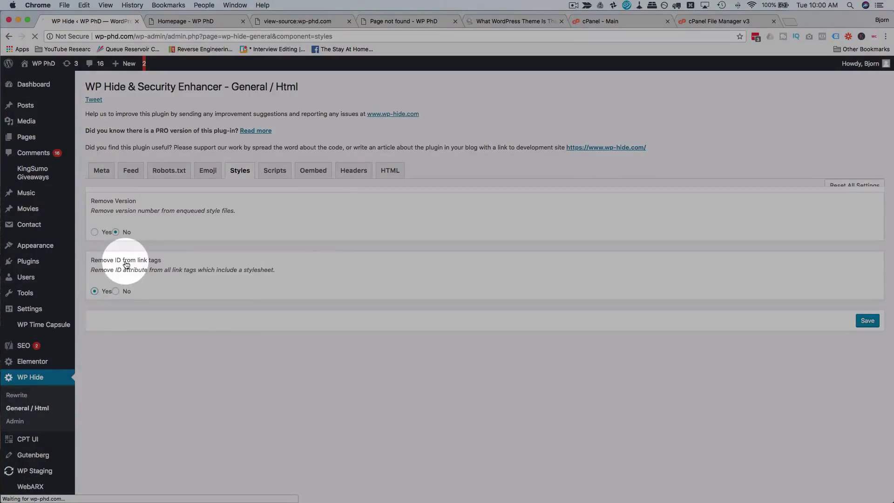
click(864, 320)
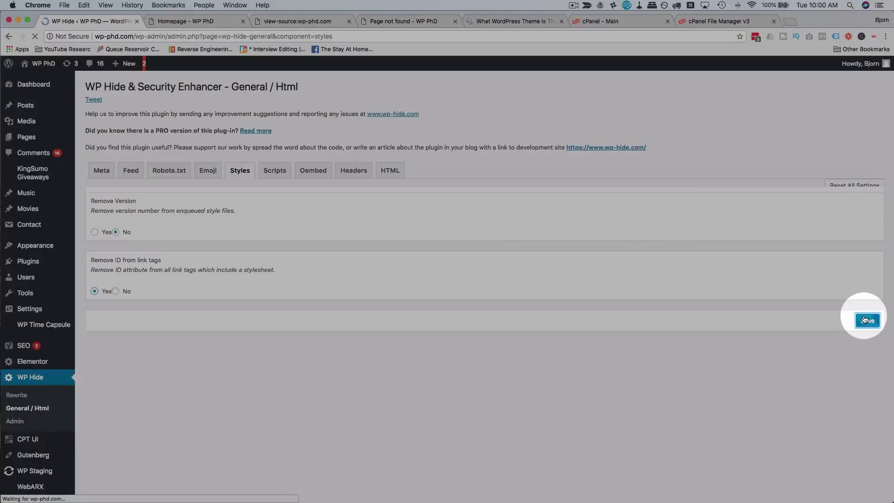
Step: Search the homepage source for id='elementor, then reload it to confirm the link tags lost their IDs
click(325, 23)
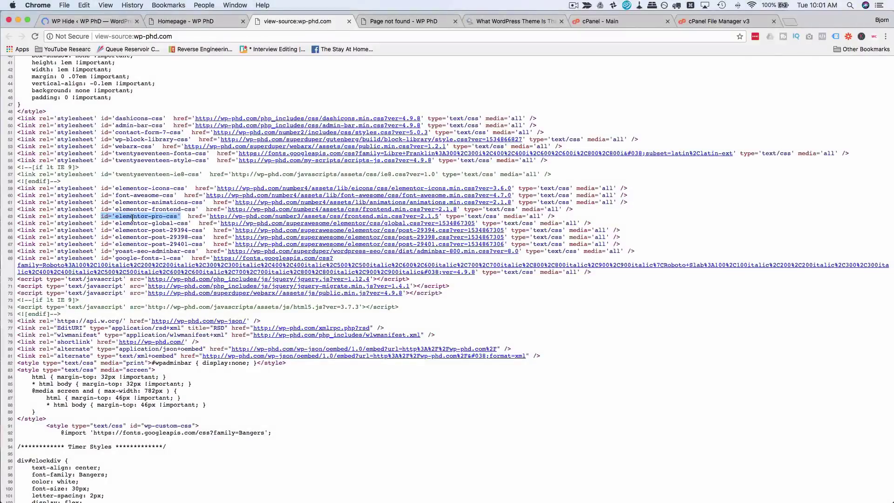
click(149, 207)
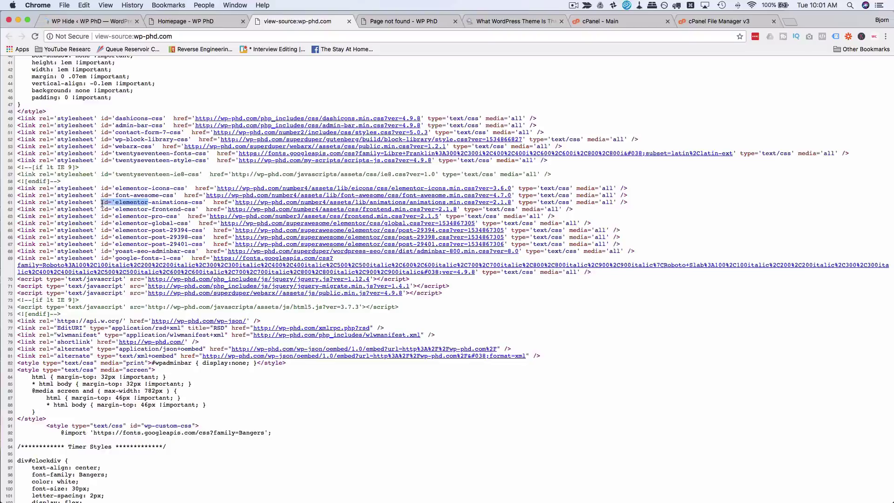
key(super+f)
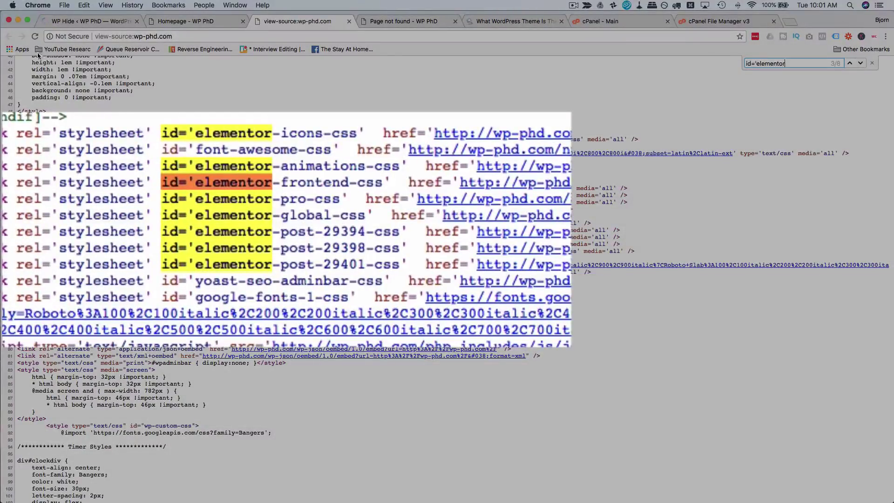
click(35, 37)
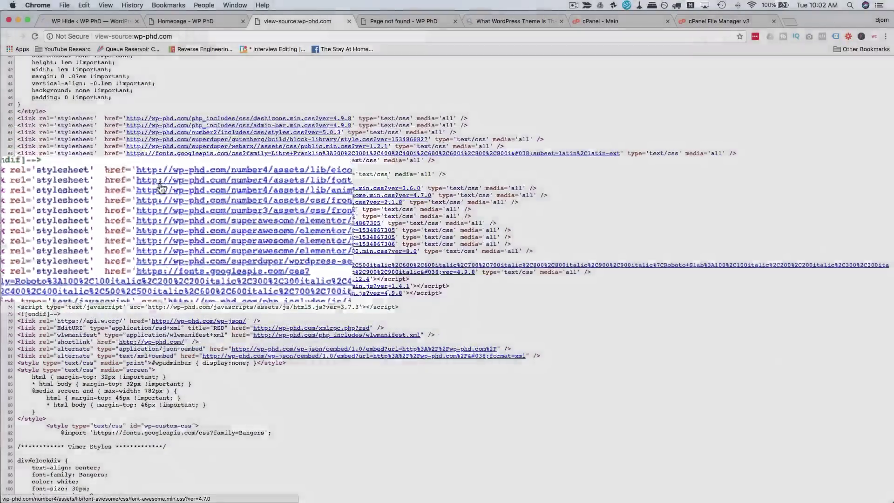
click(143, 200)
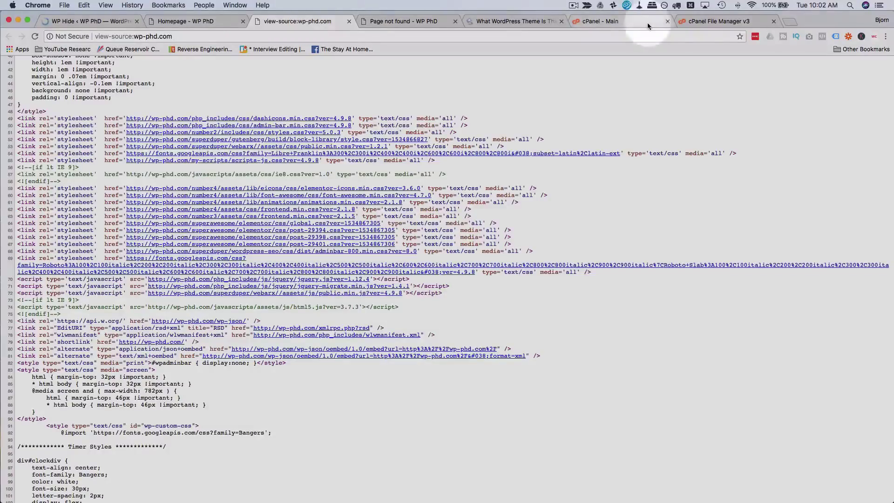
Step: Reload the File Manager listing and open the updated 3.71 KB .htaccess in the code editor
click(647, 21)
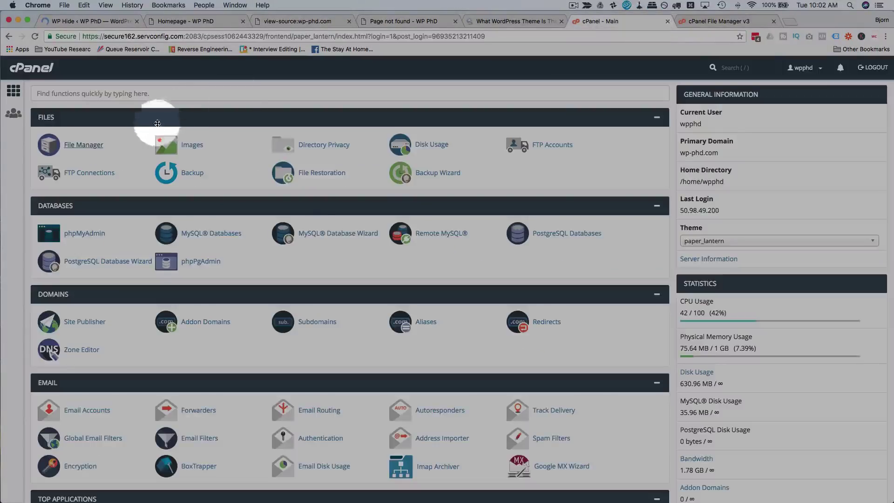
click(711, 22)
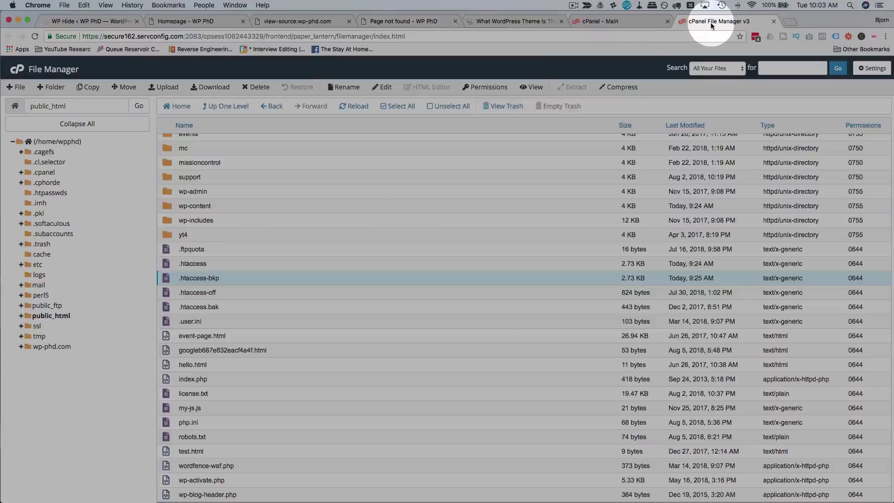
click(236, 263)
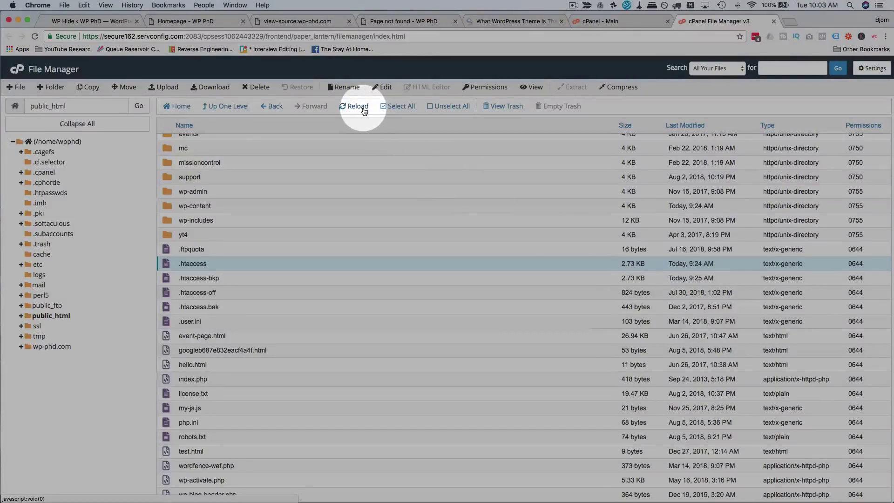
click(364, 112)
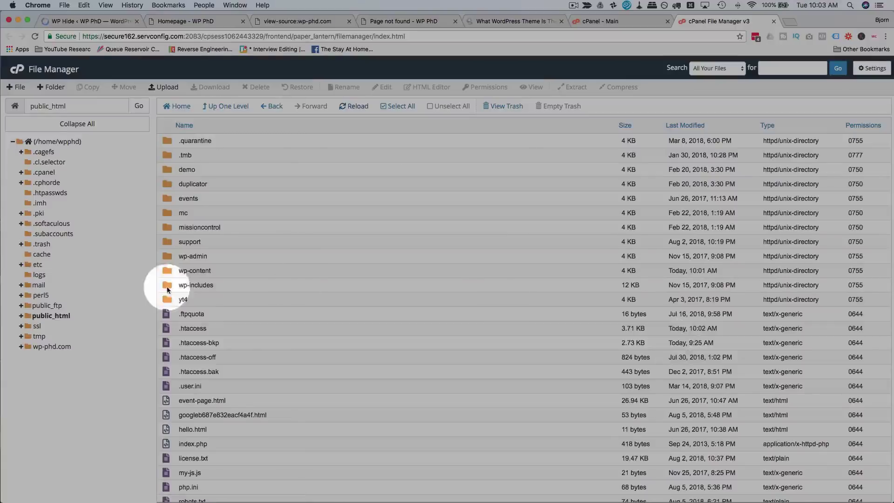
click(250, 328)
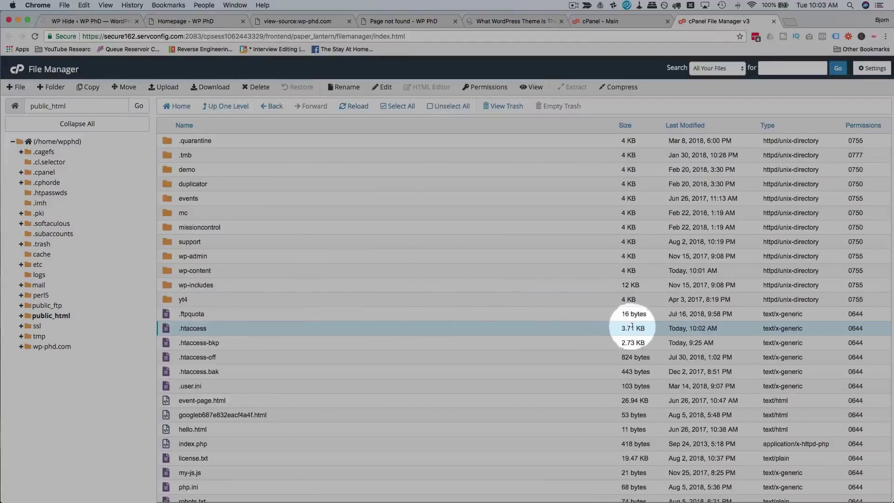
scroll(398, 316, down, 4)
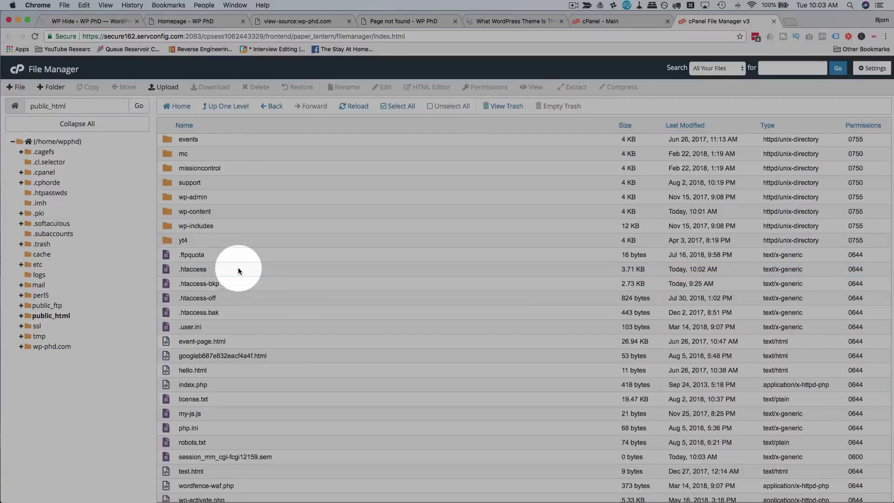
click(371, 86)
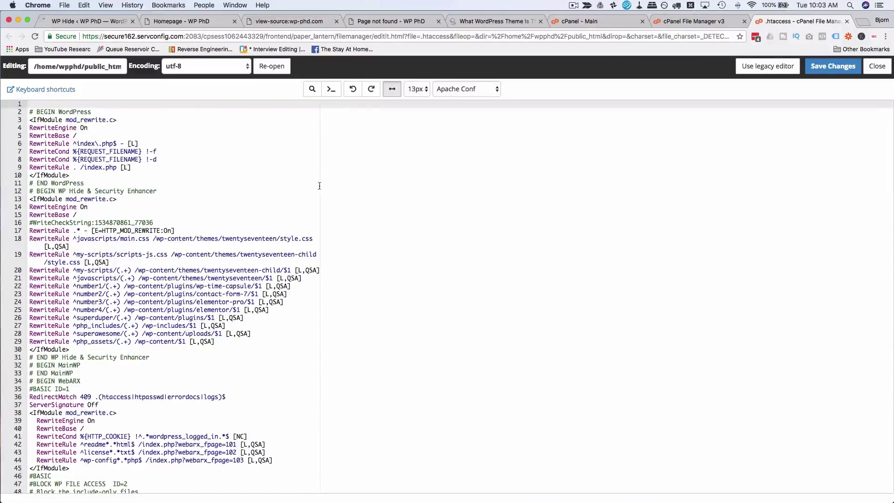
Step: Cut the WP Hide & Security Enhancer block (lines 12–31) from .htaccess and save the file
click(377, 186)
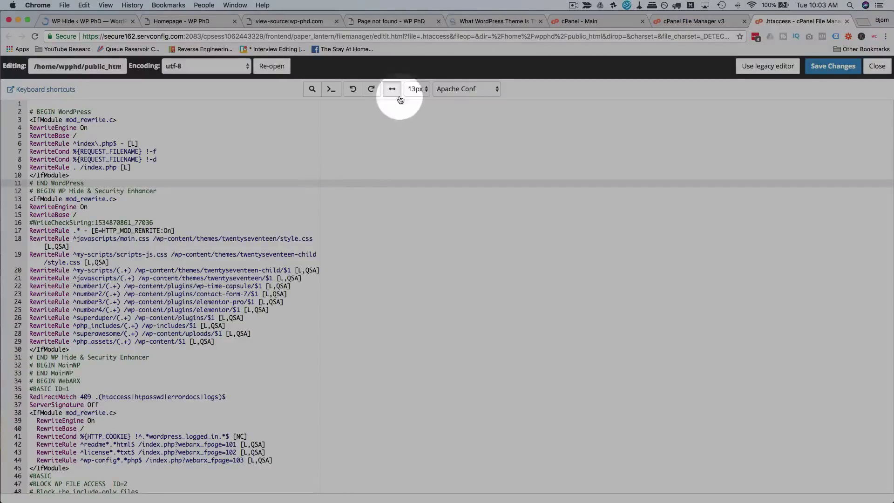
click(396, 94)
click(396, 93)
scroll(163, 216, down, 2)
scroll(163, 216, down, 8)
scroll(163, 217, down, 1)
scroll(53, 153, up, 10)
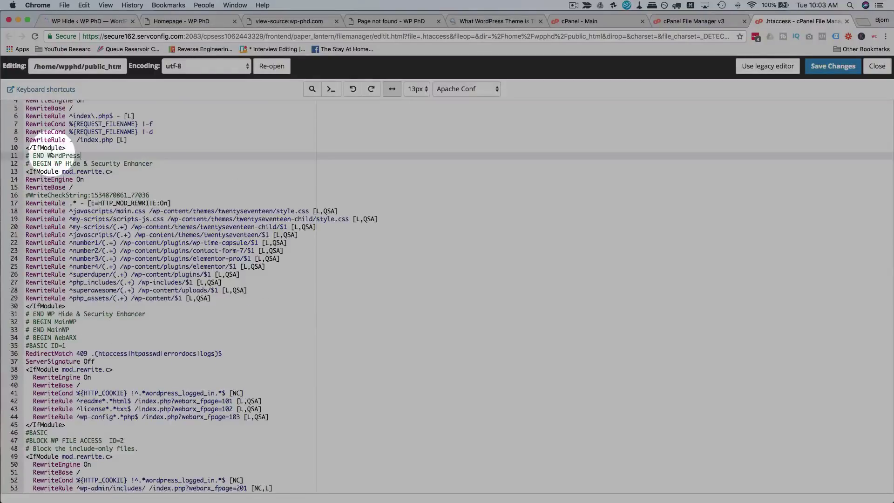
click(33, 163)
drag(26, 163, 159, 312)
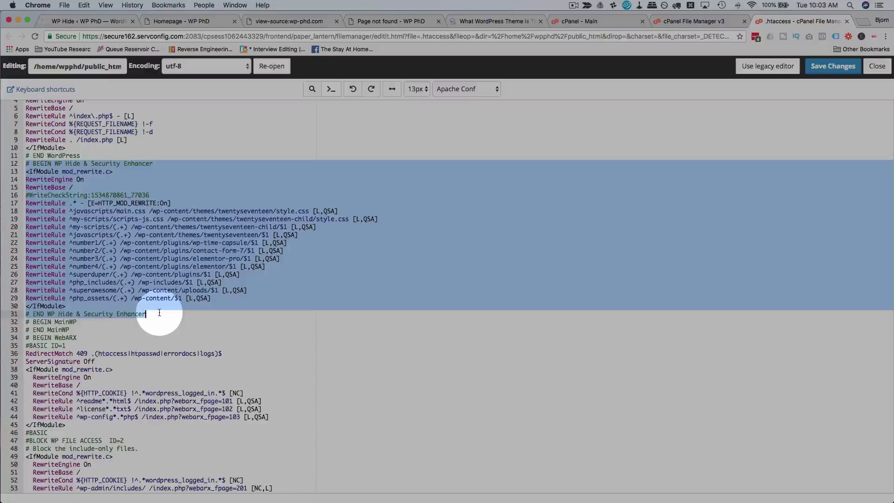
right_click(149, 238)
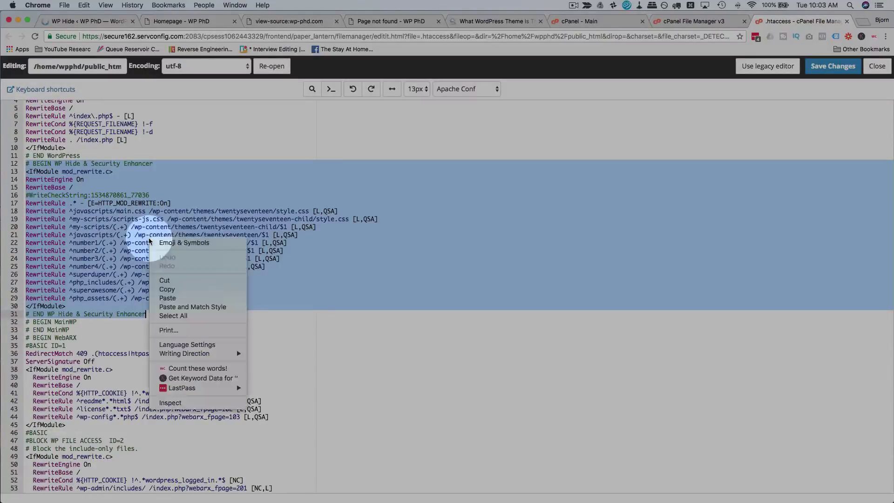
click(171, 283)
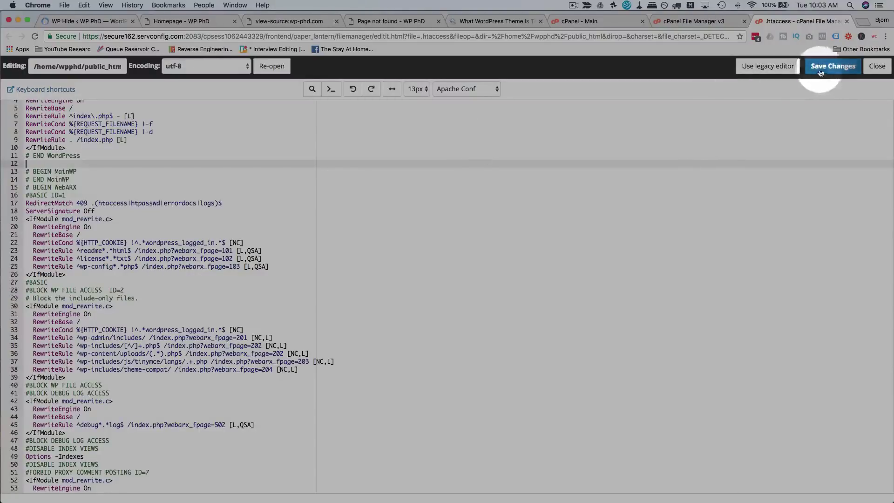
click(832, 67)
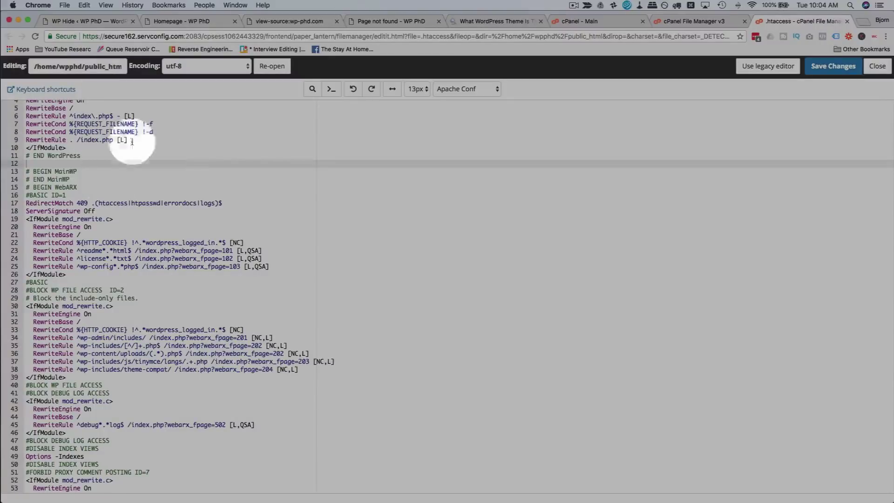
Step: Deactivate and delete the WP Hide & Security Enhancer plugin, confirming removal of its data
click(87, 27)
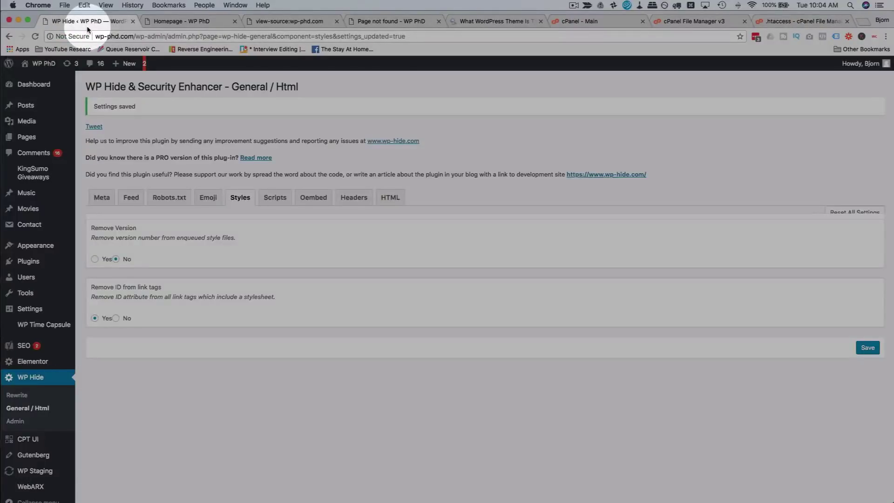
scroll(814, 150, down, 1)
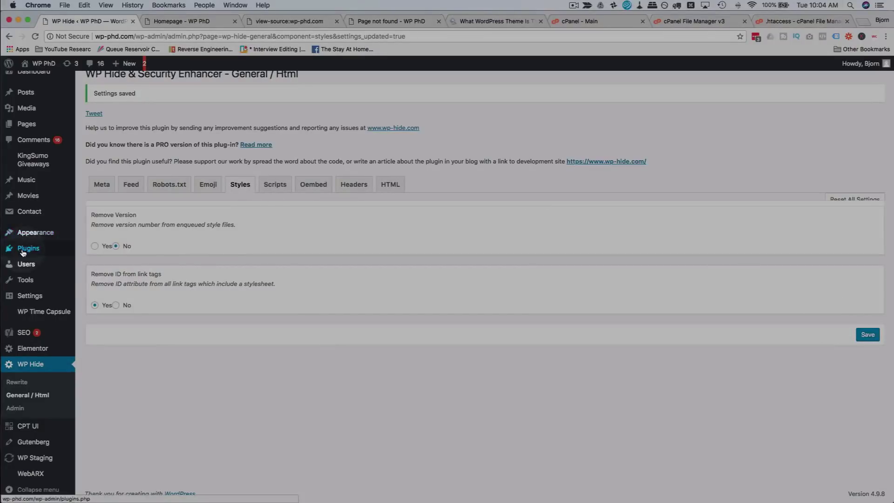
mouse_move(22, 252)
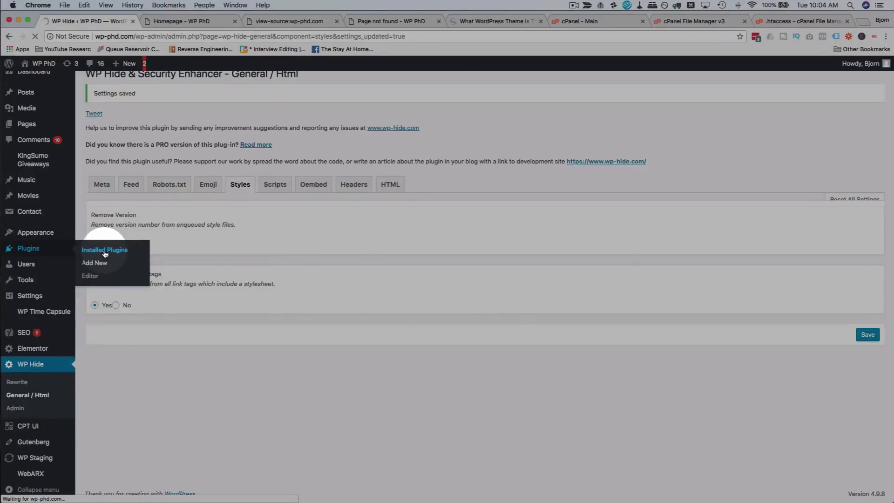
scroll(104, 253, down, 10)
click(122, 314)
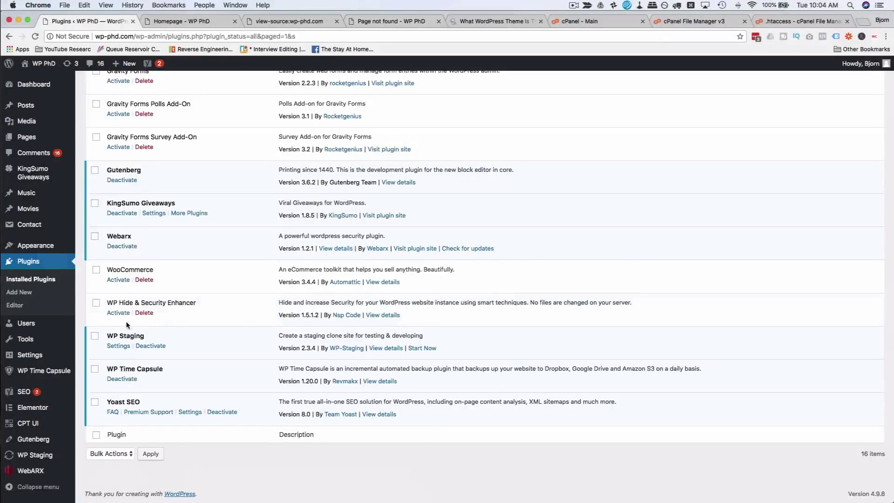
click(148, 314)
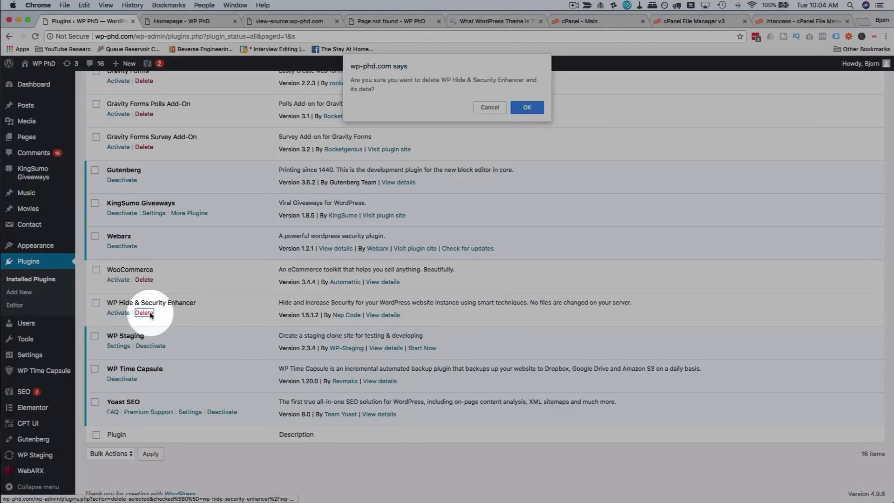
click(527, 107)
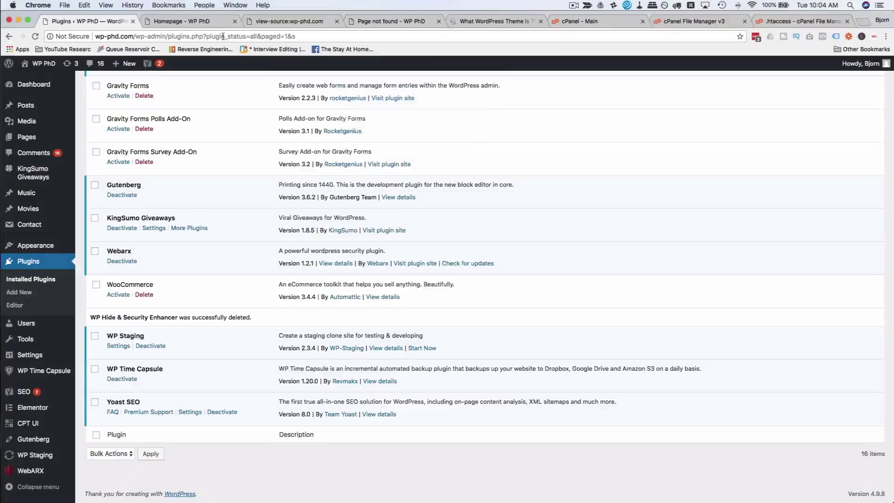
click(472, 21)
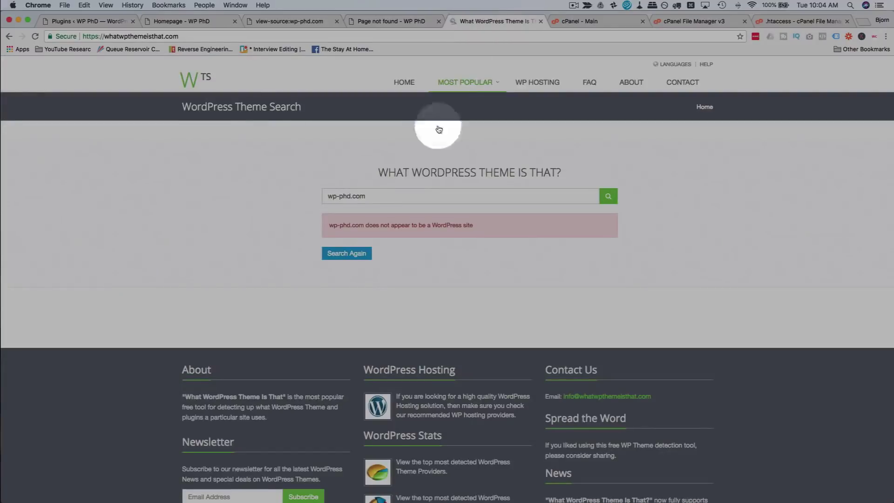
Step: Rerun the wp-phd.com check and scroll to the detected plugins list under Twenty Seventeen Child
click(606, 197)
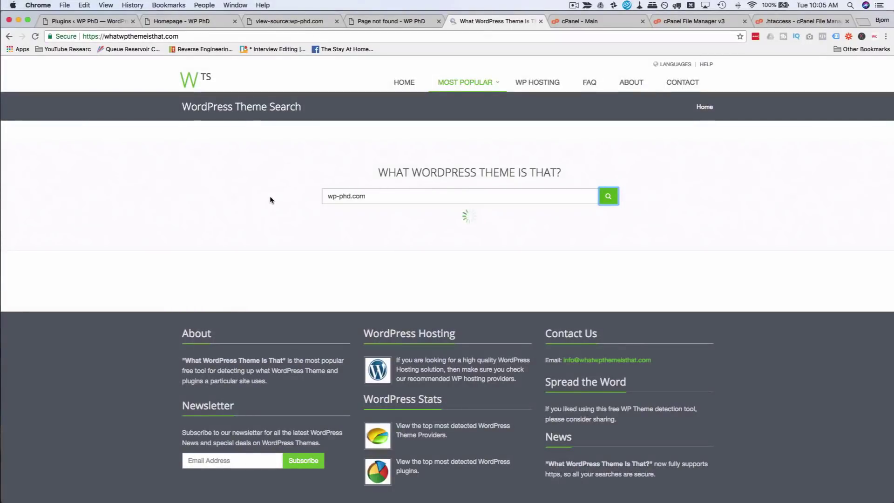
scroll(410, 237, down, 15)
scroll(410, 237, down, 8)
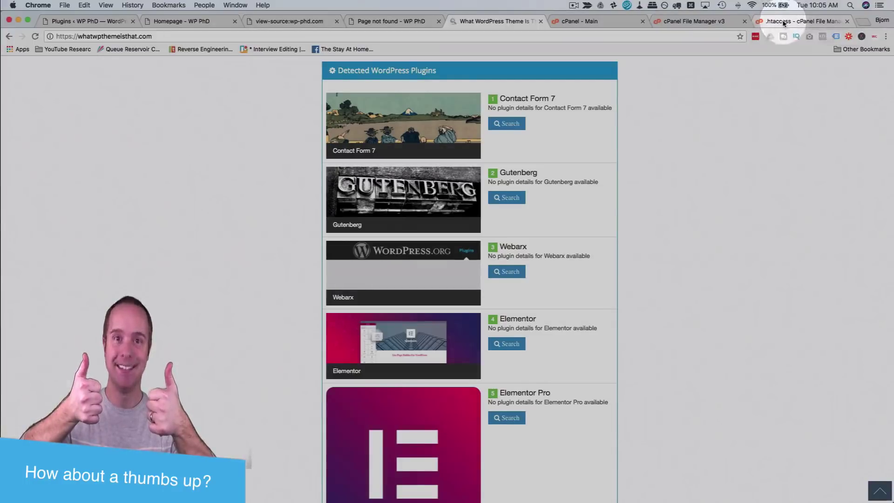
Step: Paste the WP Hide rules back into .htaccess at line 12 and save the file
click(770, 23)
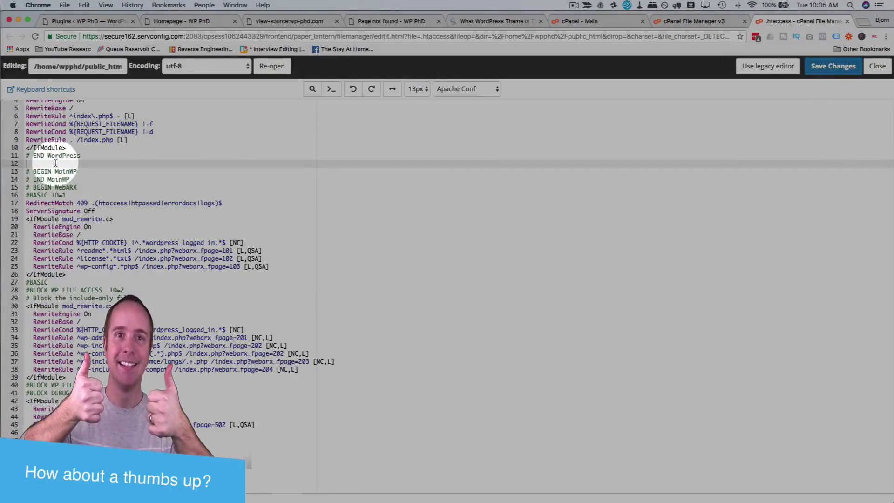
right_click(56, 163)
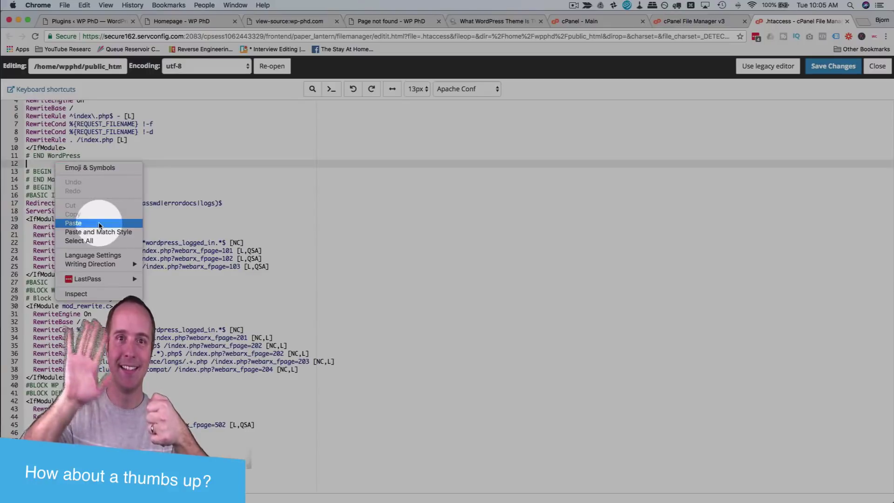
click(73, 223)
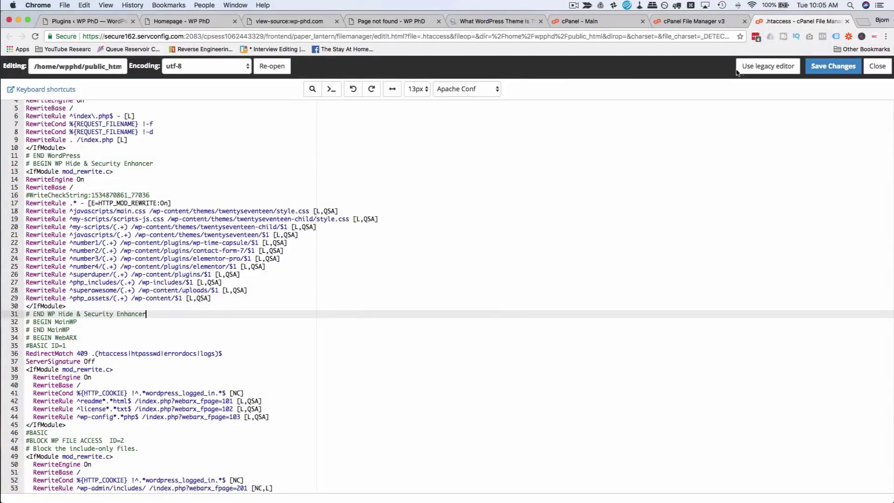
click(831, 67)
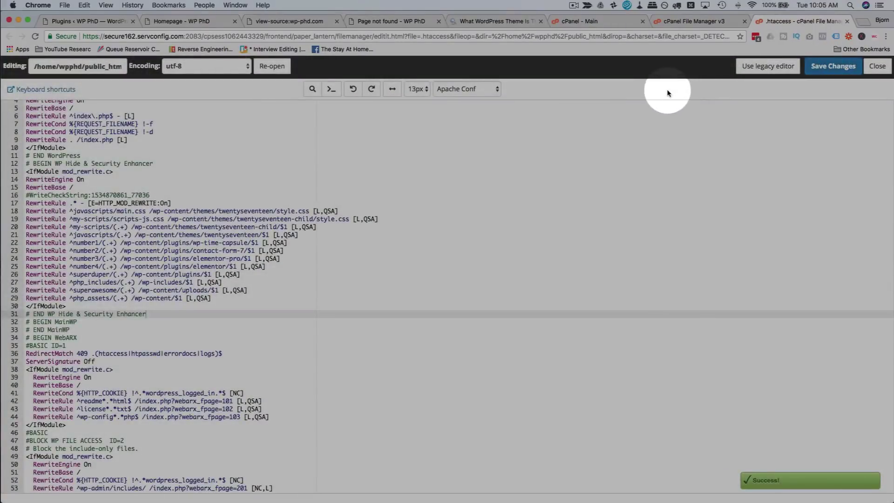
click(466, 23)
scroll(310, 241, up, 10)
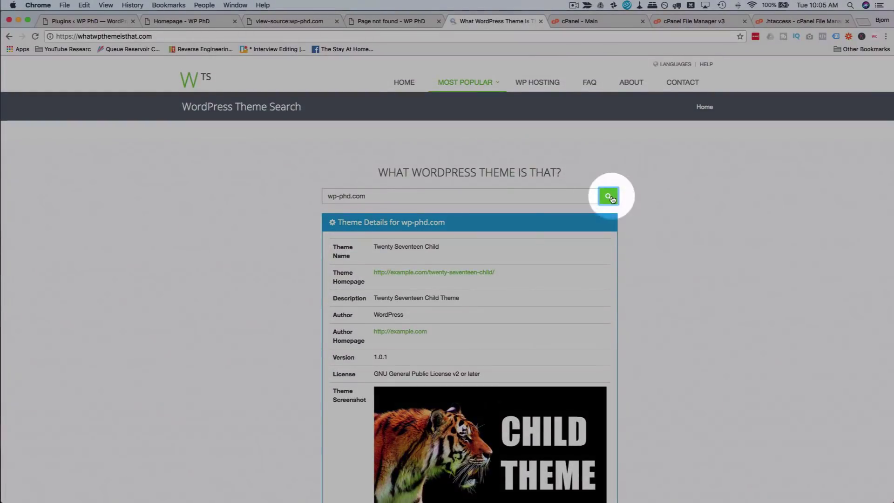
Step: Recheck wp-phd.com in the theme detector with the WP Hide rules restored
click(609, 197)
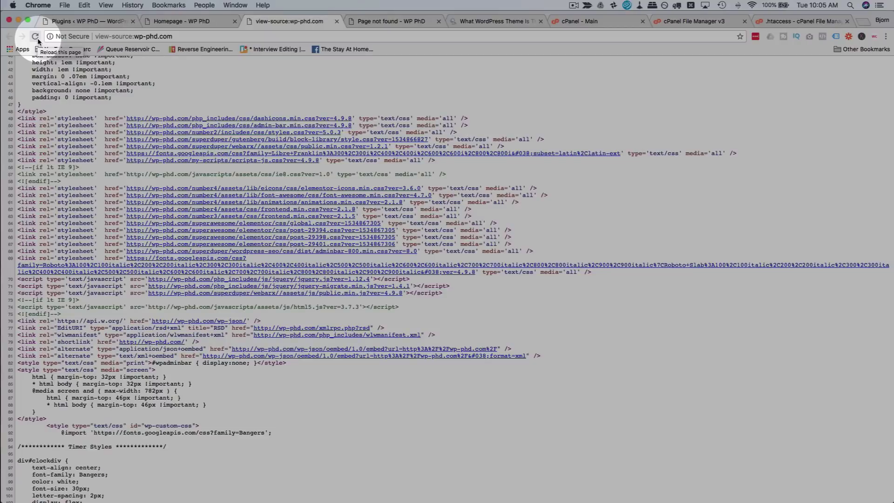
Step: Reload the wp-phd.com page source to recheck its stylesheet and script paths
click(36, 38)
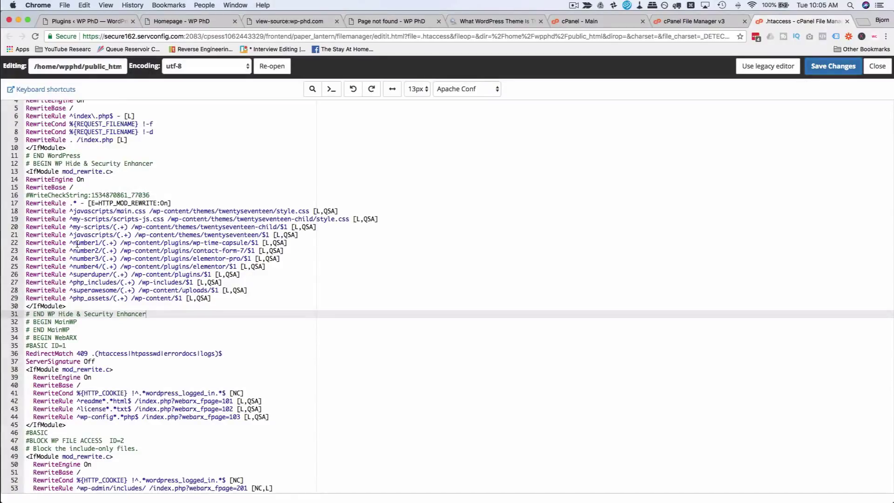
Step: Scroll through the restored .htaccess, then compare it against the WordPress plugins list
scroll(77, 244, down, 10)
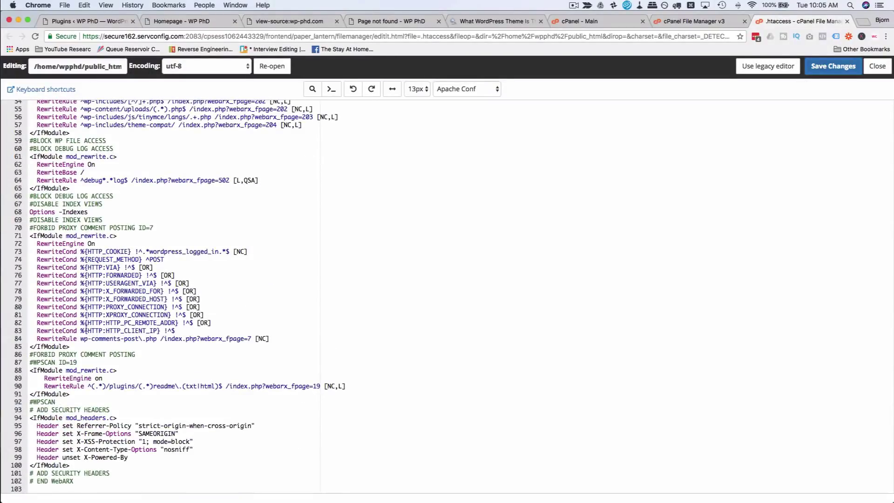
scroll(100, 414, up, 10)
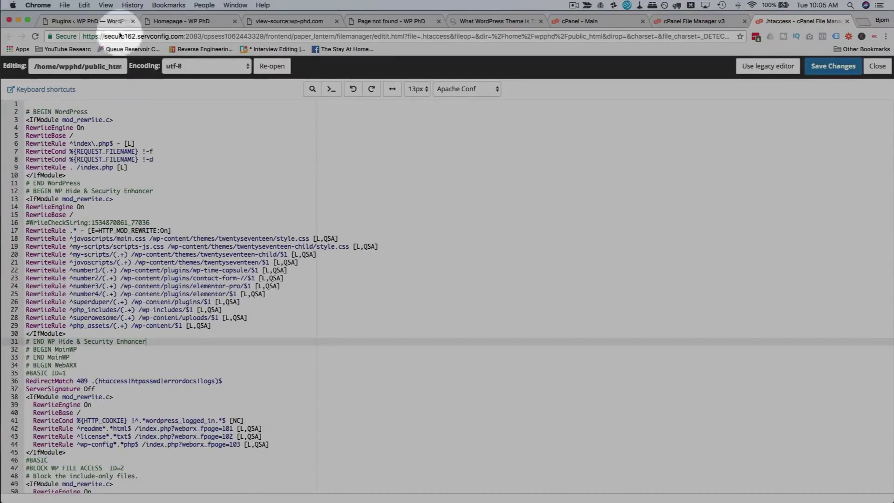
click(94, 22)
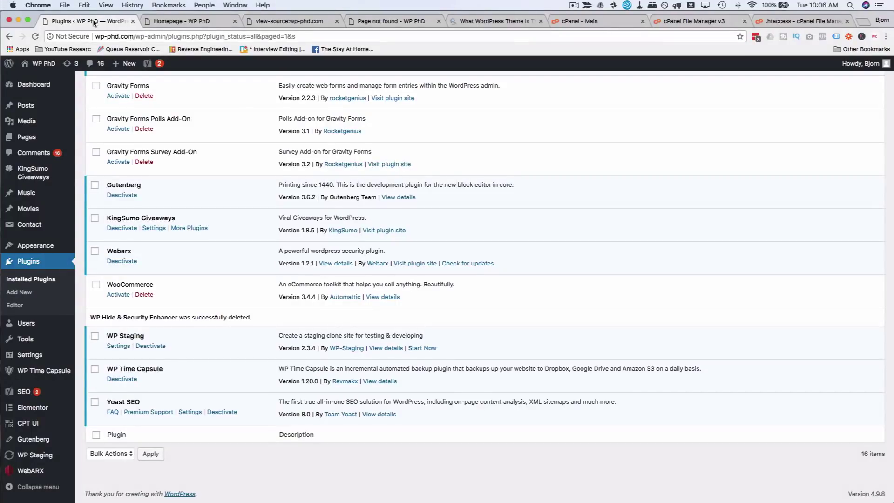
click(796, 22)
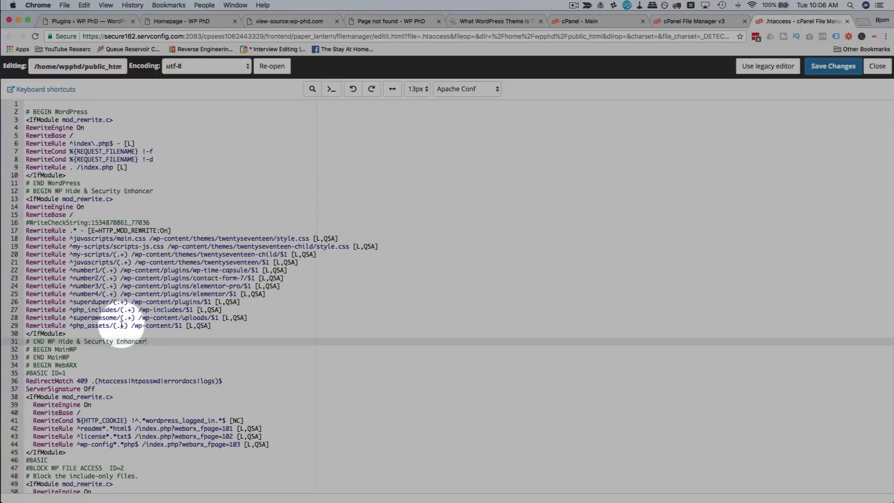
click(106, 24)
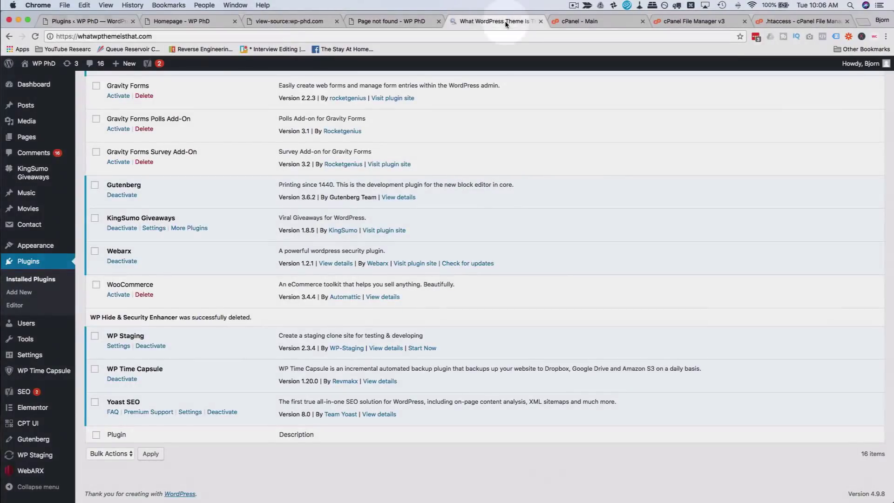
click(508, 19)
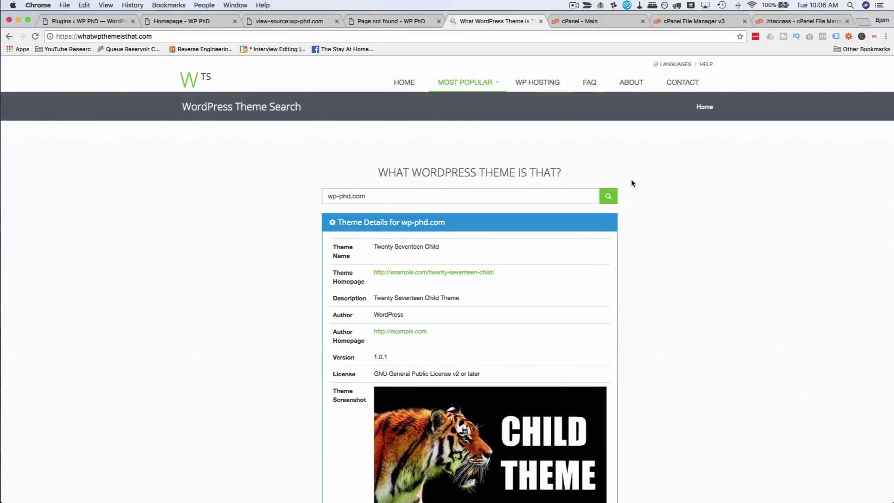